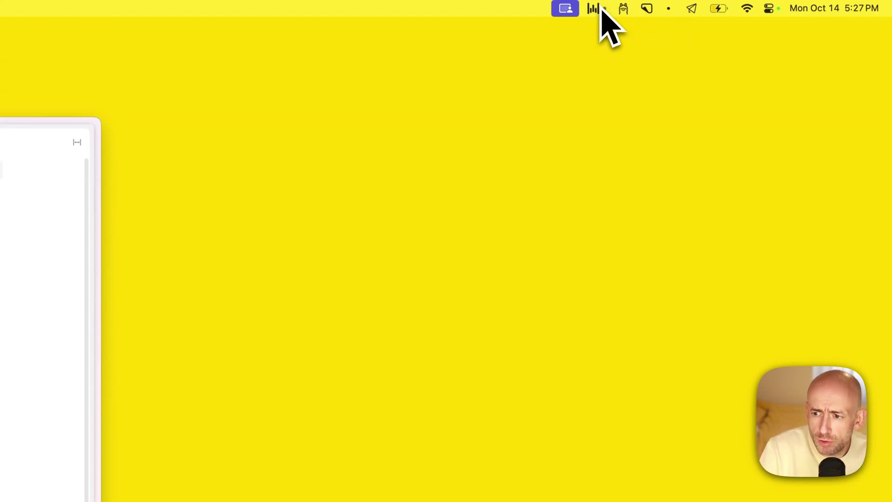
Open Inbox AI's Settings from the menu-bar dropdown and drag the window beside Tana's Inbox
left_click(691, 9)
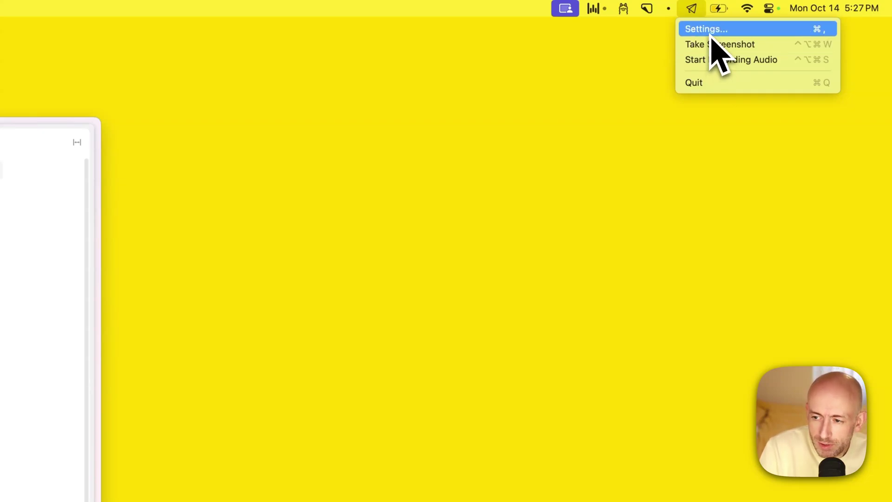
left_click(714, 30)
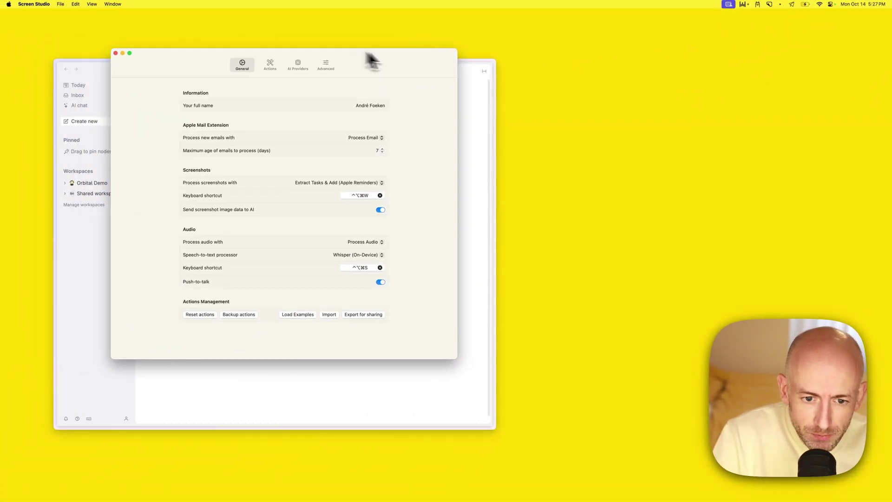
left_click_drag(371, 60, 627, 95)
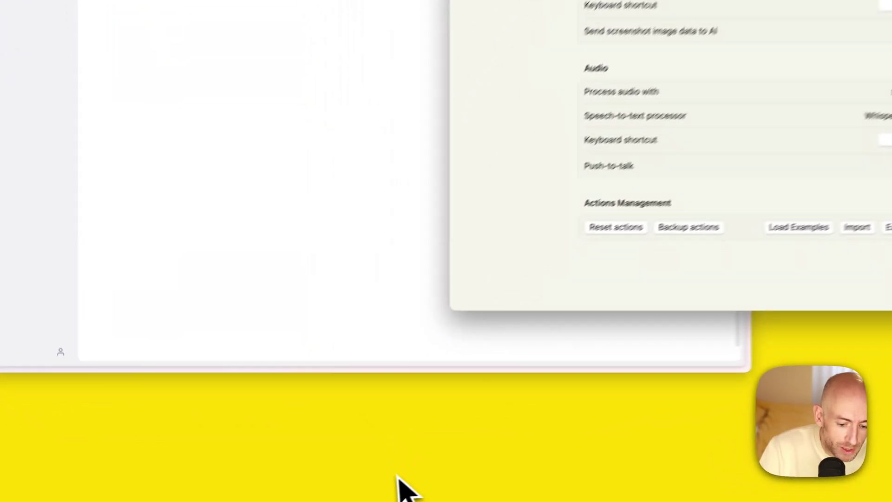
Confirm the Inbox AI extension is enabled in Mail's Extensions settings, then return to Inbox AI settings
mouse_move(330, 499)
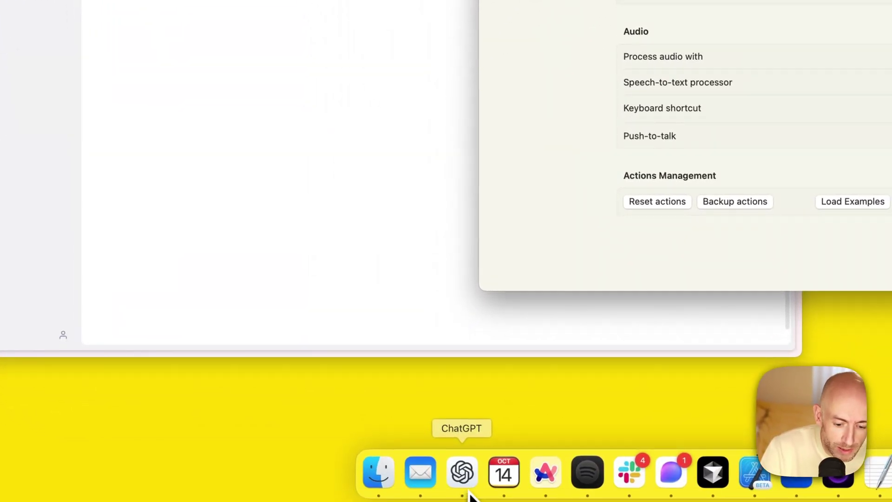
left_click(442, 487)
left_click(49, 4)
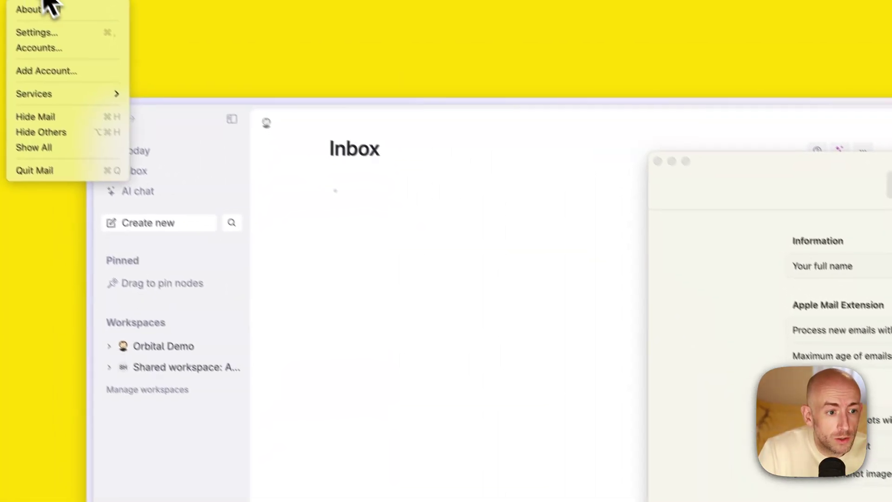
left_click(39, 34)
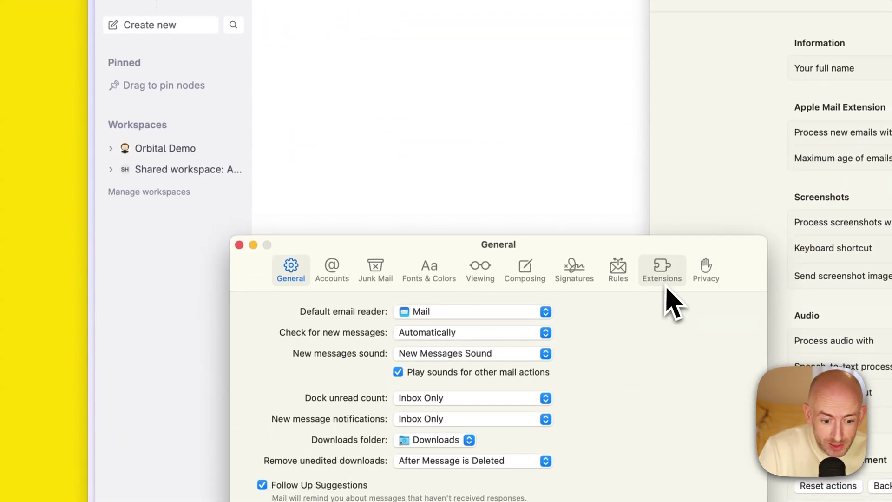
left_click(682, 488)
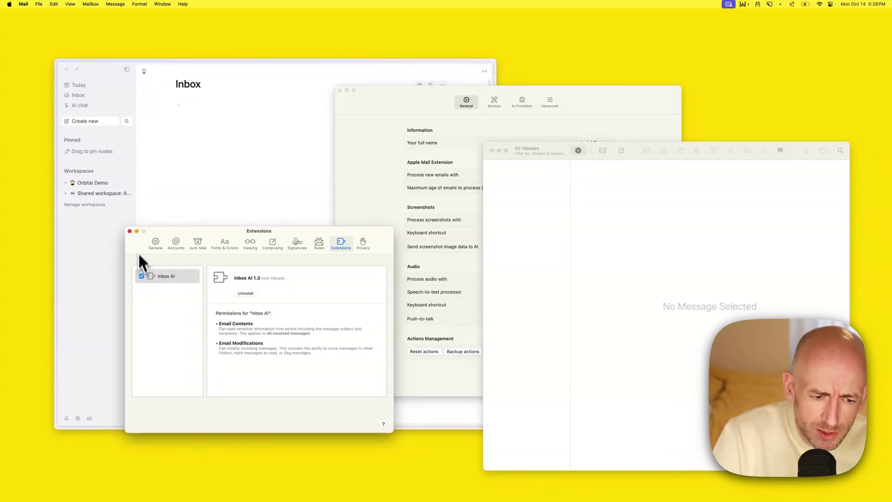
left_click(130, 231)
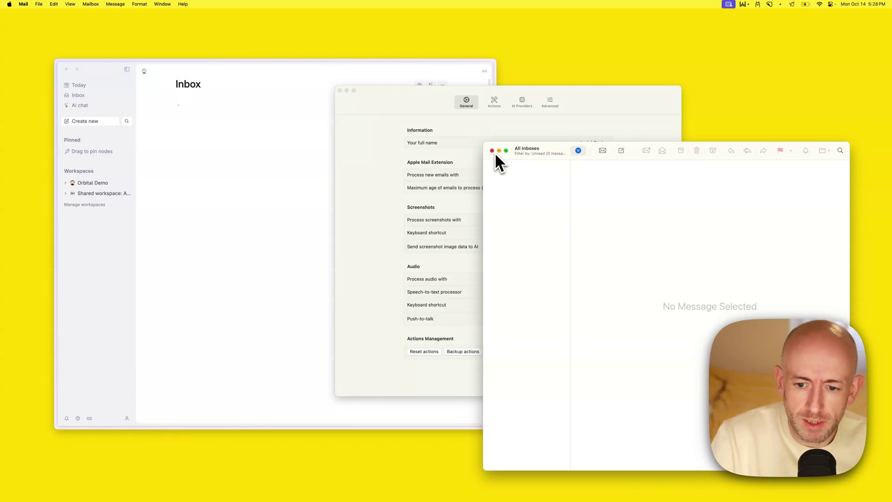
left_click(566, 127)
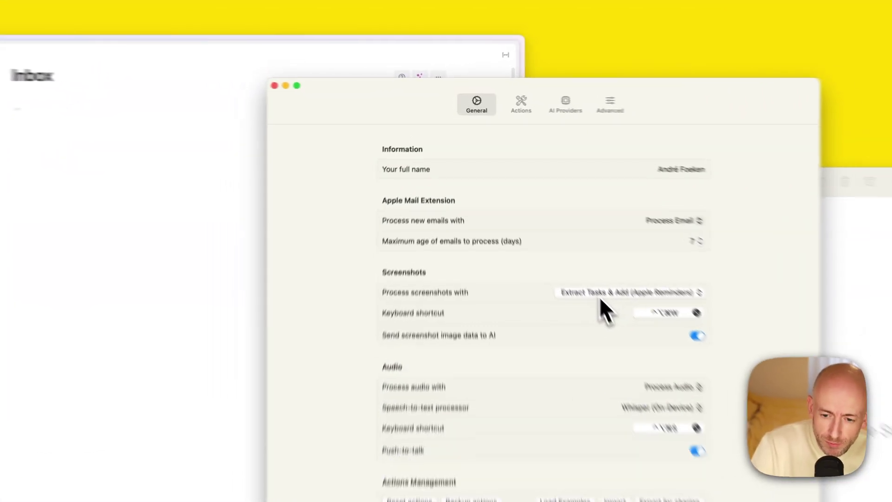
Process screenshots with Extract Tasks & Add (Tana) and expand the Tana folder under Actions
left_click(542, 222)
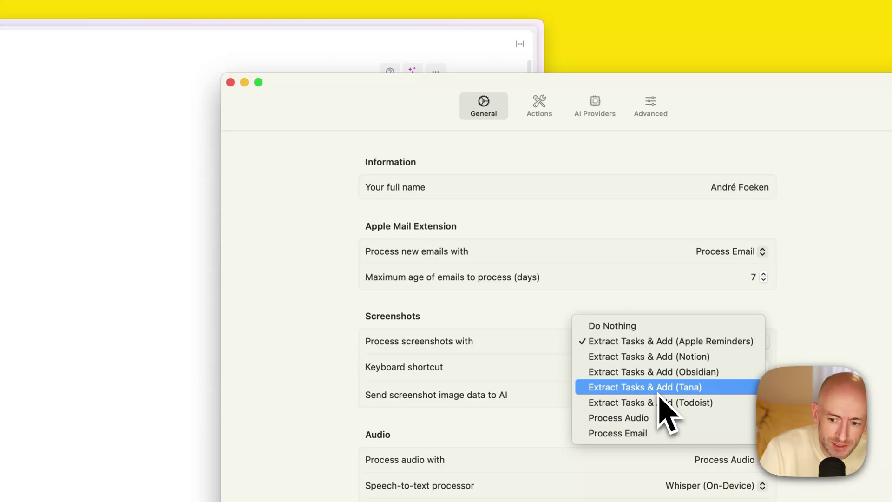
left_click(660, 394)
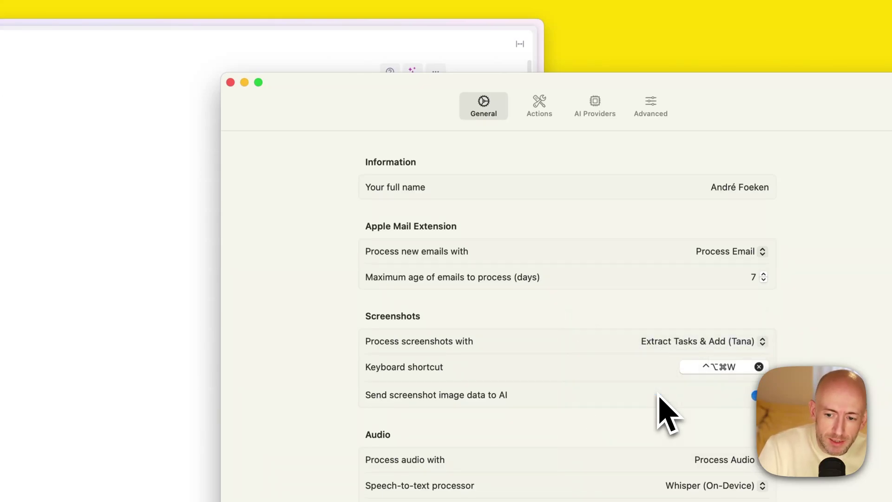
left_click(539, 122)
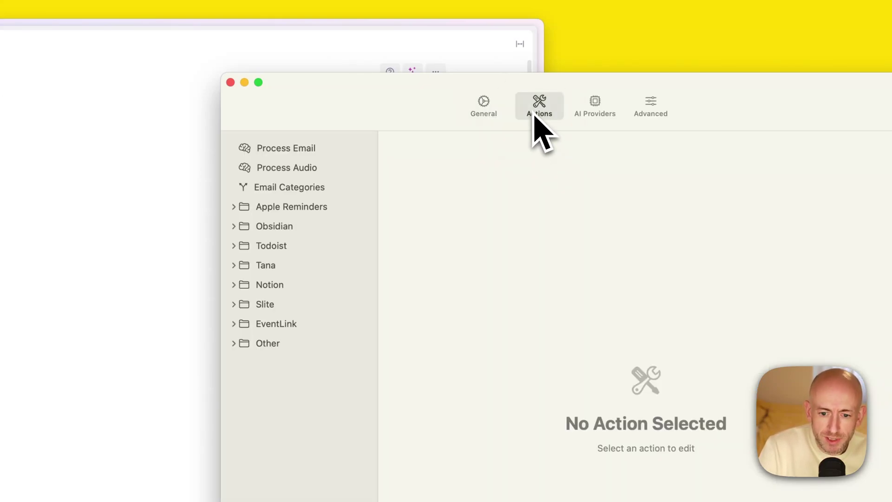
left_click(234, 266)
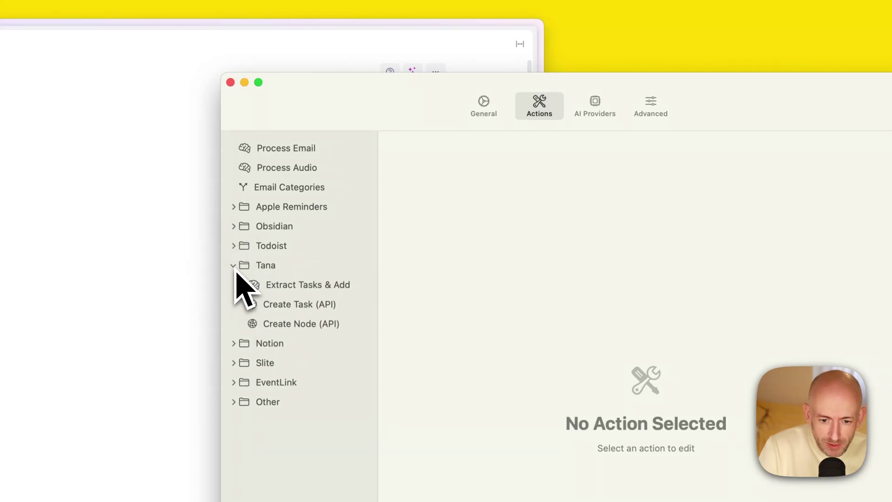
Select the Create Task (API) action, then create and copy a new Tana API token for Orbital Demo
left_click(280, 308)
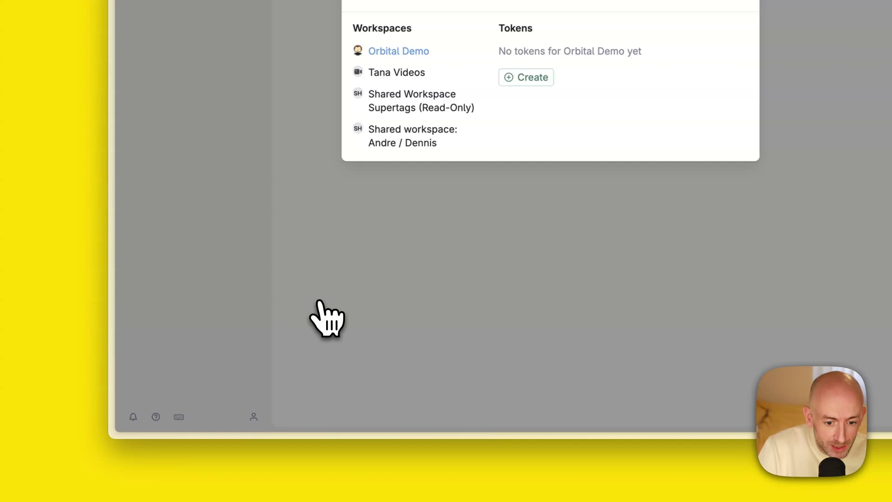
left_click(524, 78)
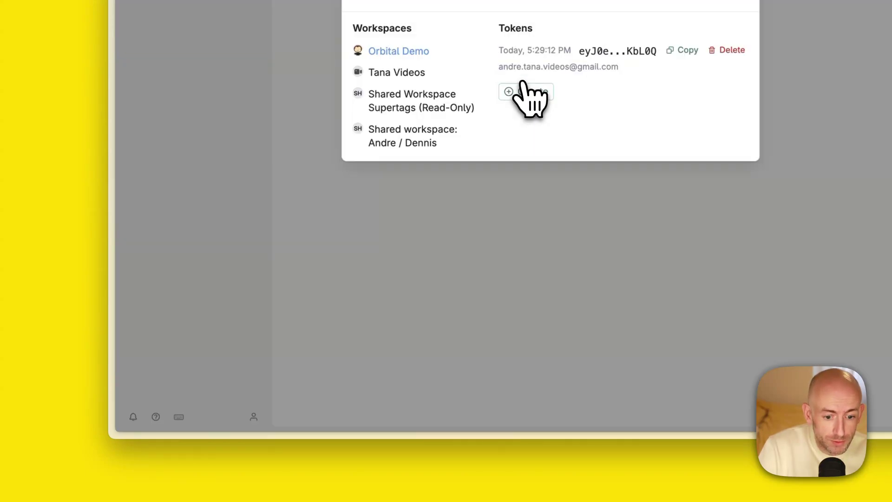
left_click(682, 50)
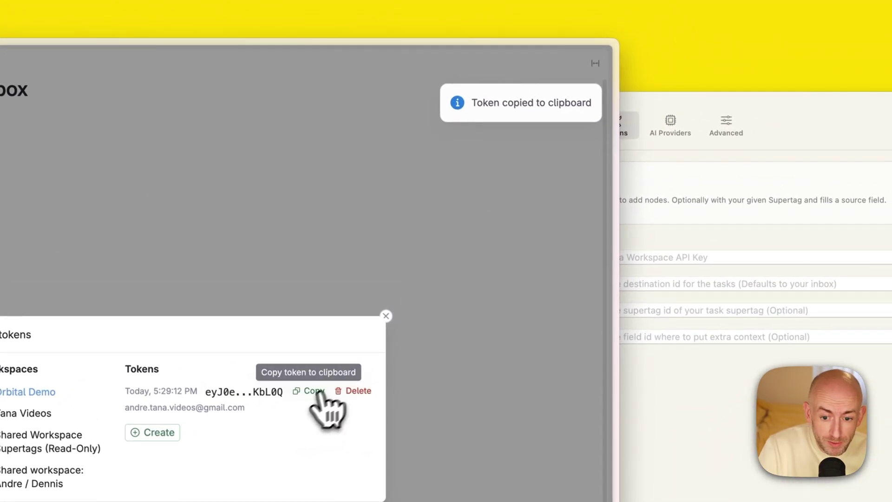
Paste the Tana token into Create Task (API)'s API Key field and close Tana's API tokens dialog
left_click(671, 255)
left_click(635, 258)
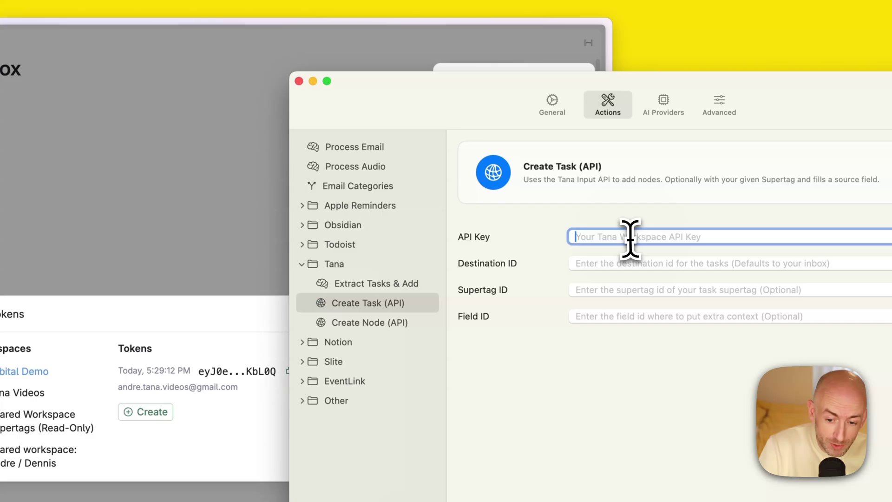
key("super+v")
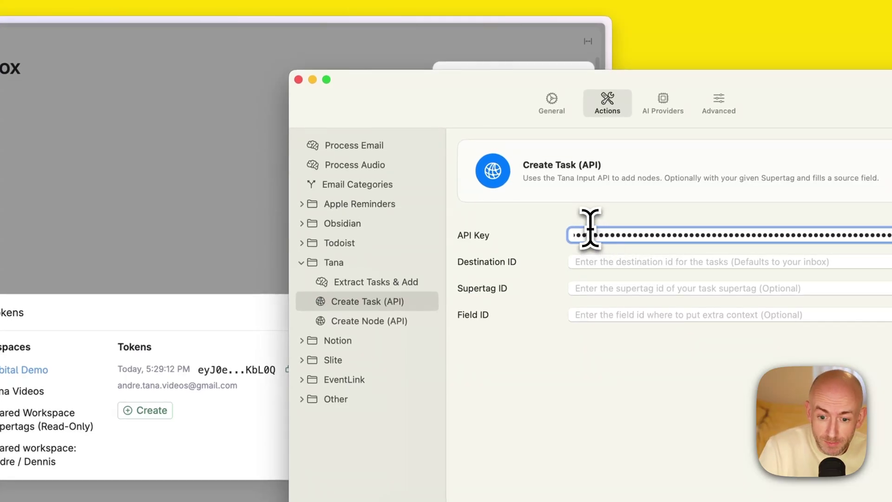
left_click(200, 302)
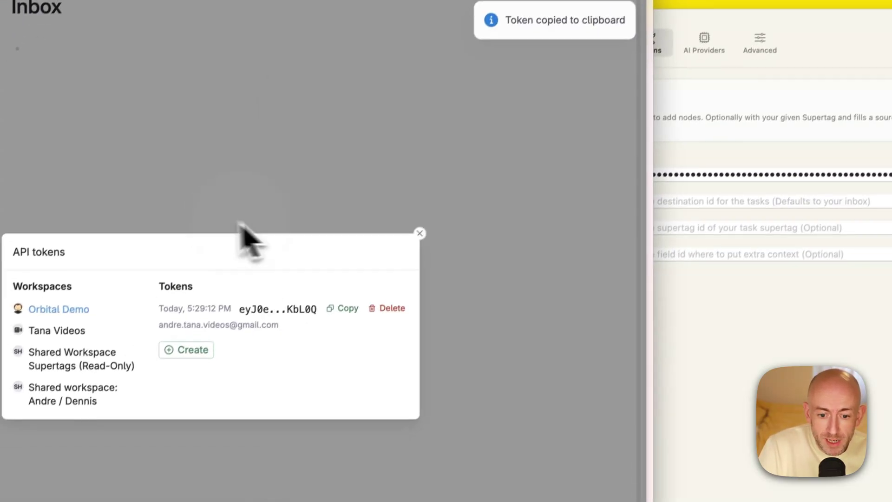
left_click(427, 223)
left_click(697, 284)
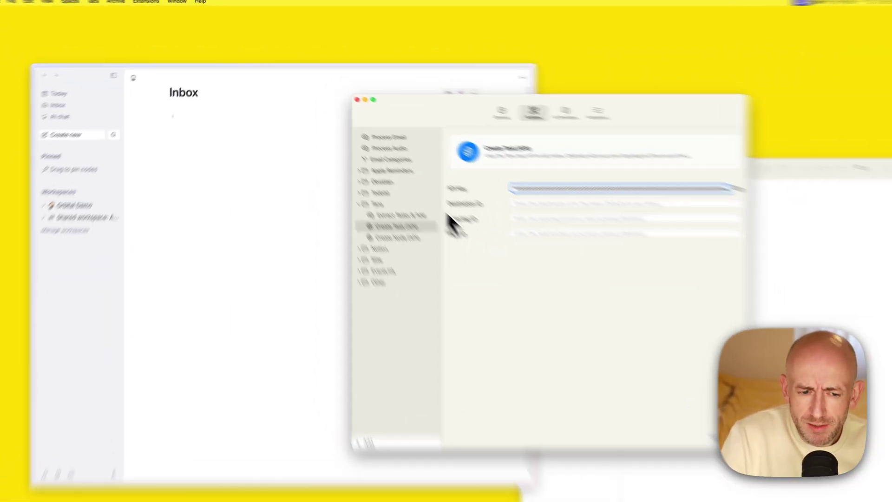
Add a new bullet tagged #todo to Tana's Inbox
left_click(255, 154)
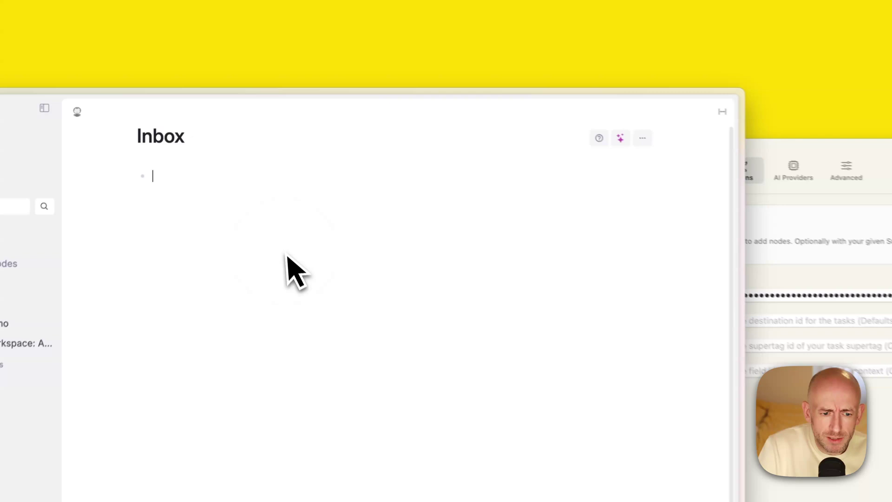
type("# todo")
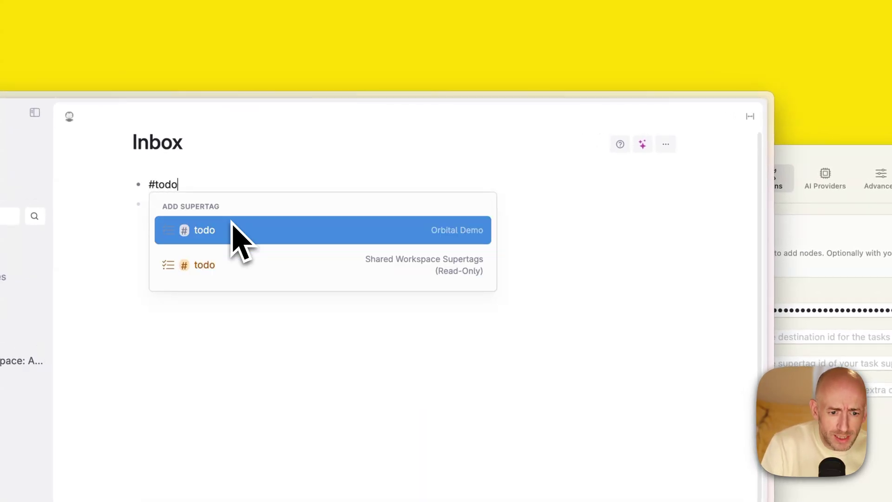
key("Return")
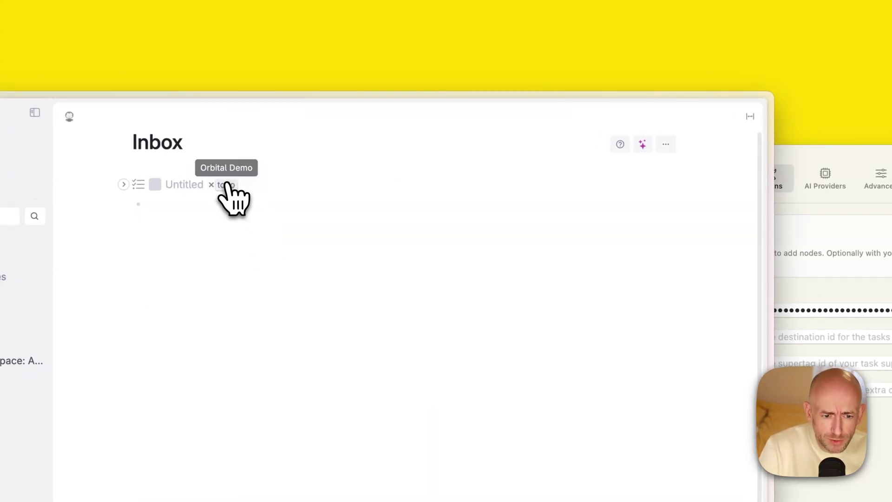
Open the todo supertag's configuration and copy its link via the command palette
left_click(226, 185)
left_click(261, 207)
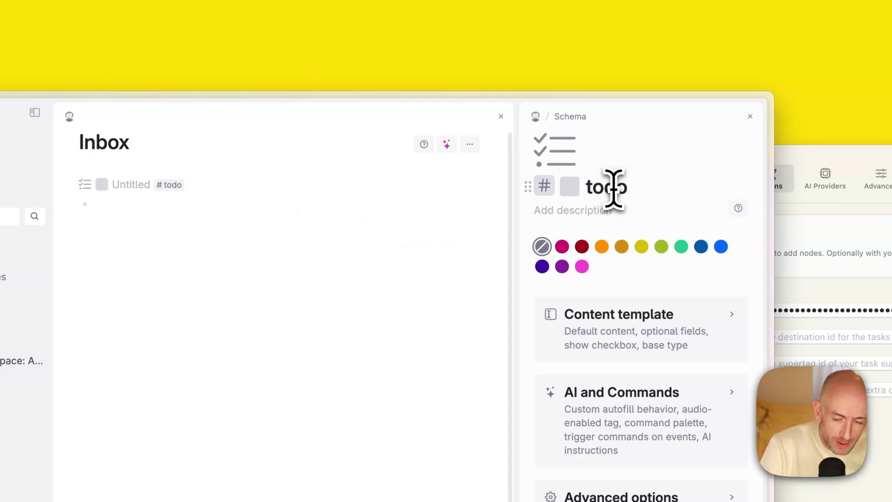
key("super+k")
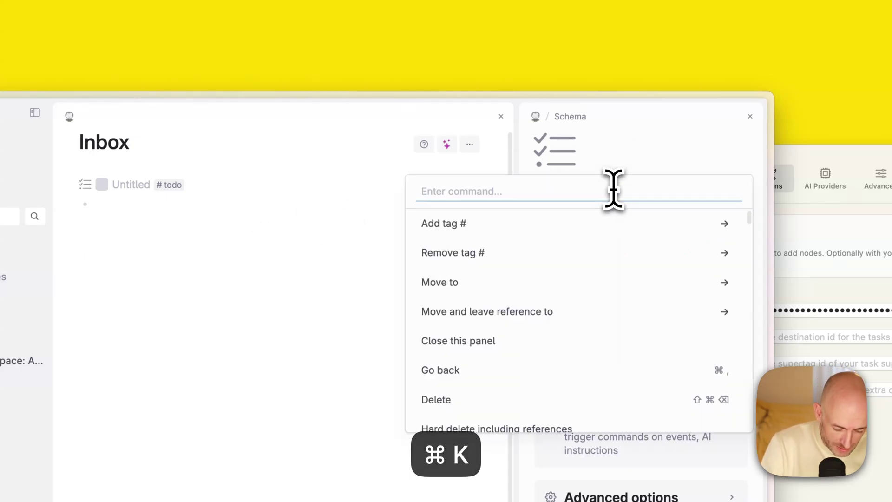
type("copy")
key("Return")
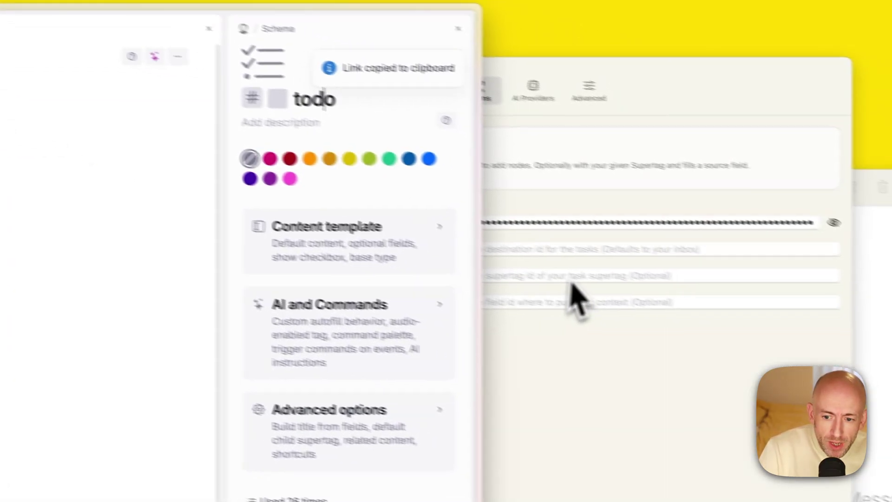
left_click(845, 413)
left_click(433, 262)
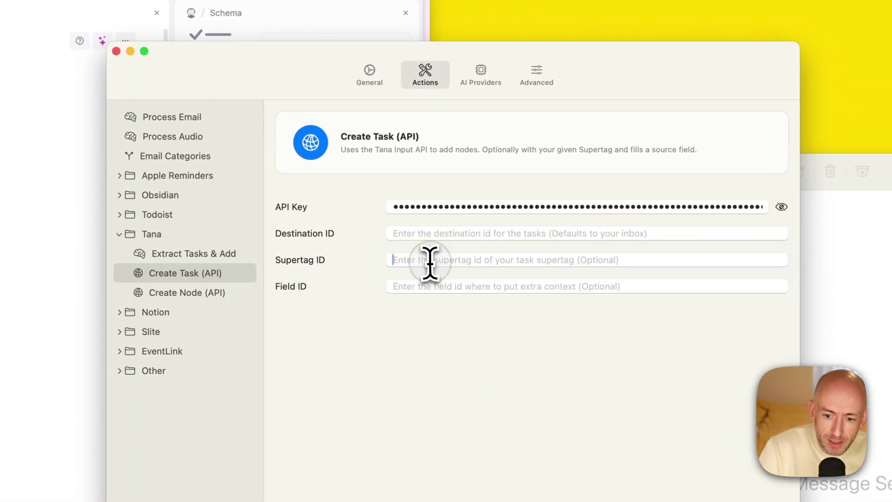
key("super+v")
left_click(515, 260)
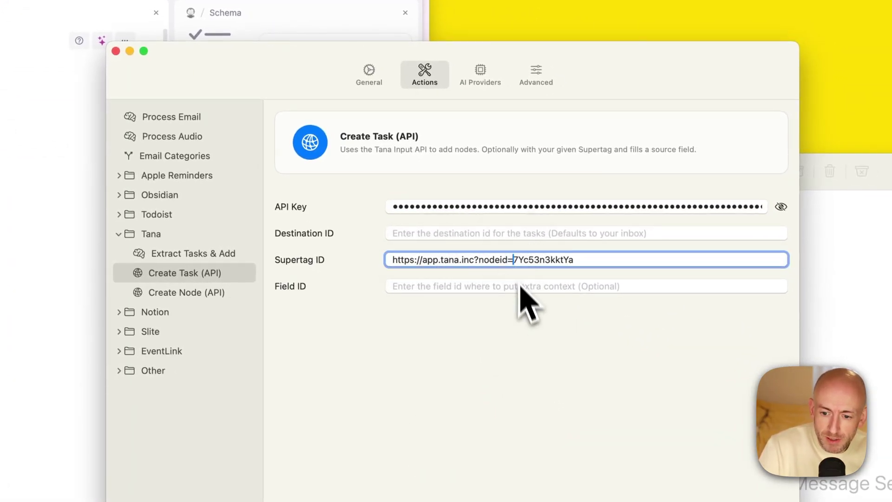
key("BackSpace")
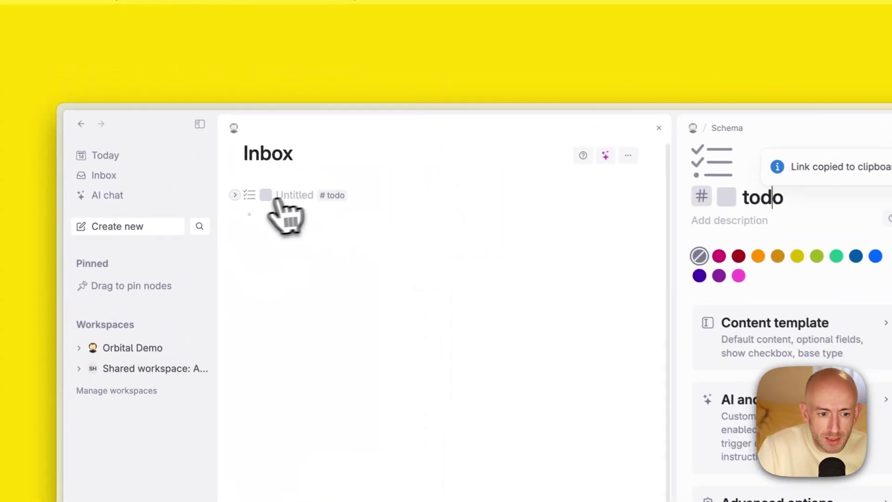
Add a Source field to the #todo tag's content template and copy its link
left_click(144, 105)
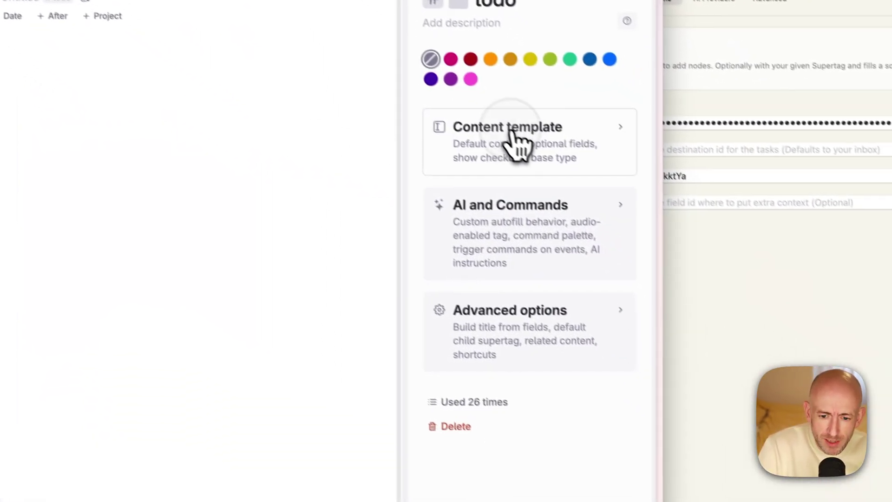
left_click(660, 245)
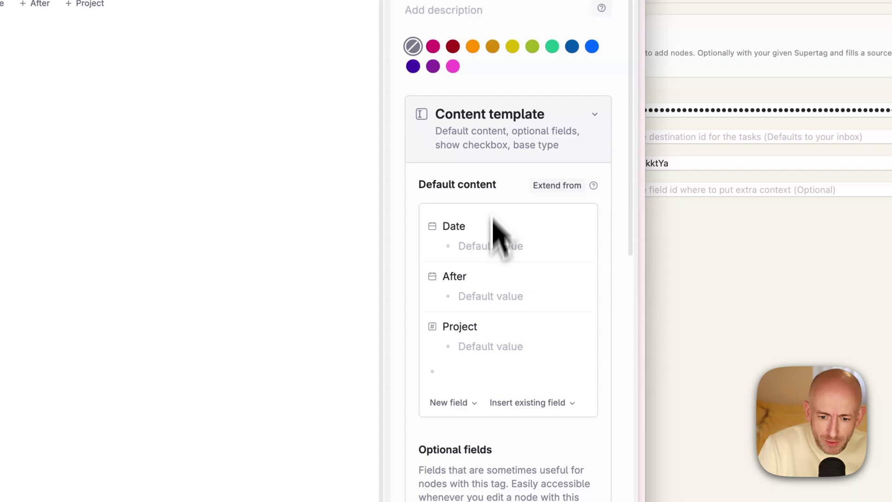
type(">S")
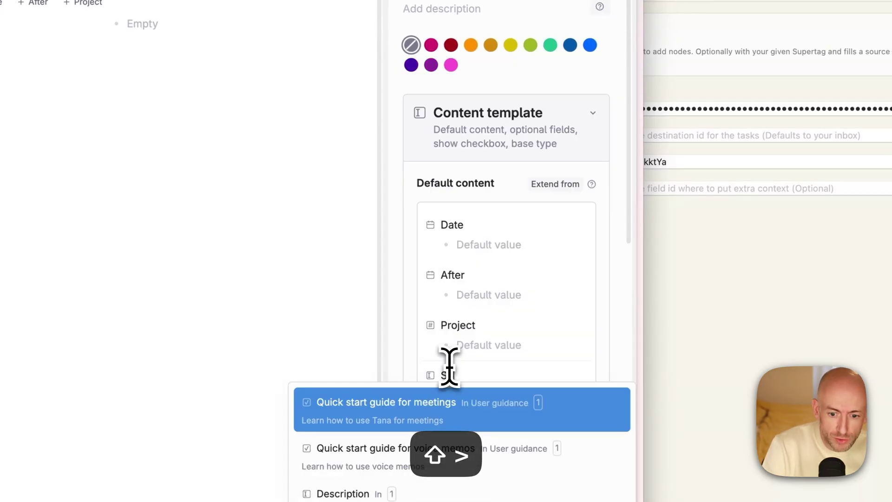
type("ource")
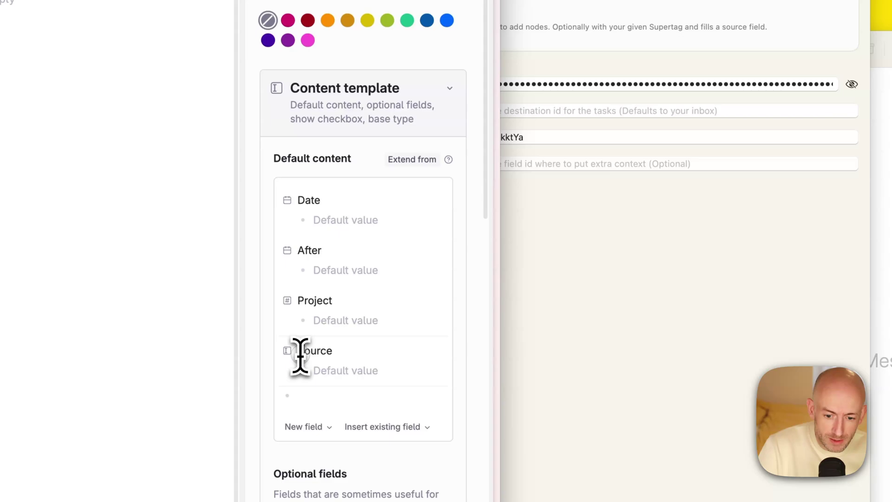
key("super+k")
type("cop")
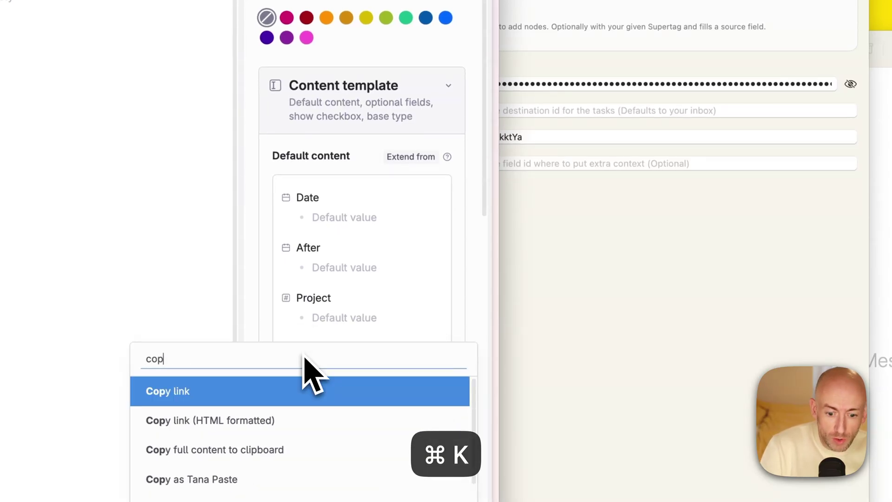
key("Escape")
Paste the Source field link into Inbox AI's Field ID, keeping only the node ID
left_click(637, 325)
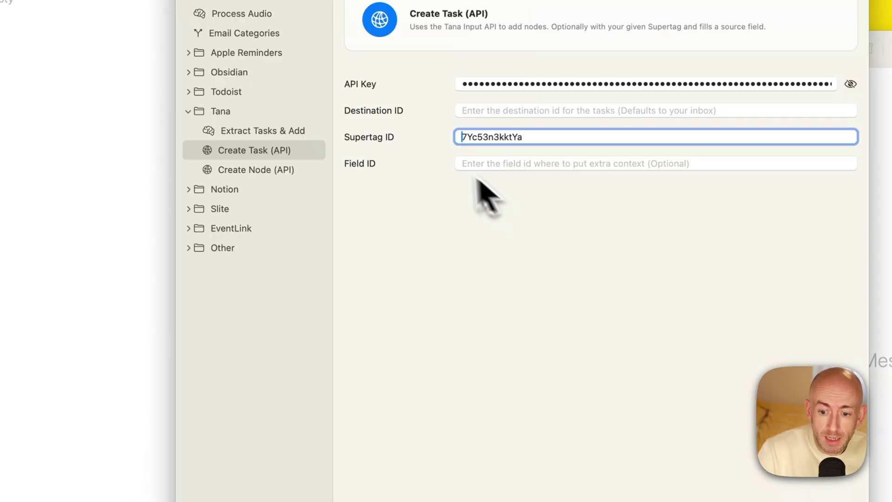
left_click(478, 163)
key("super+v")
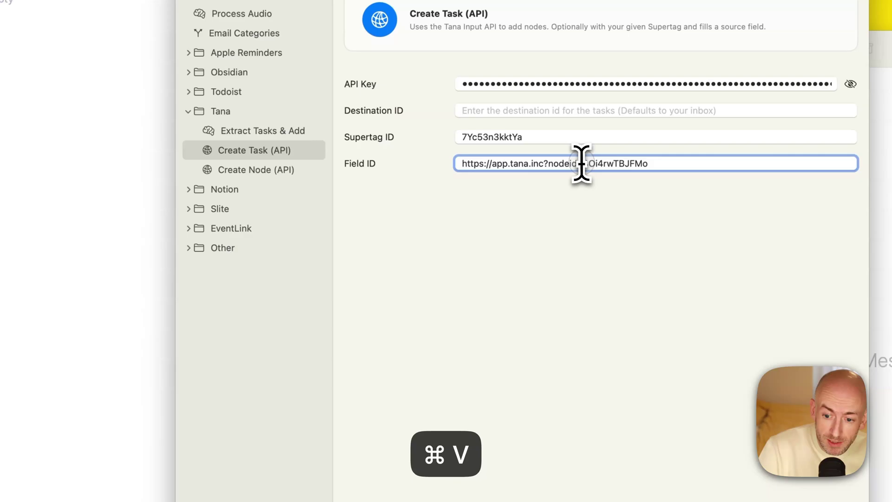
left_click(582, 163)
key("shift+super+Left")
key("BackSpace")
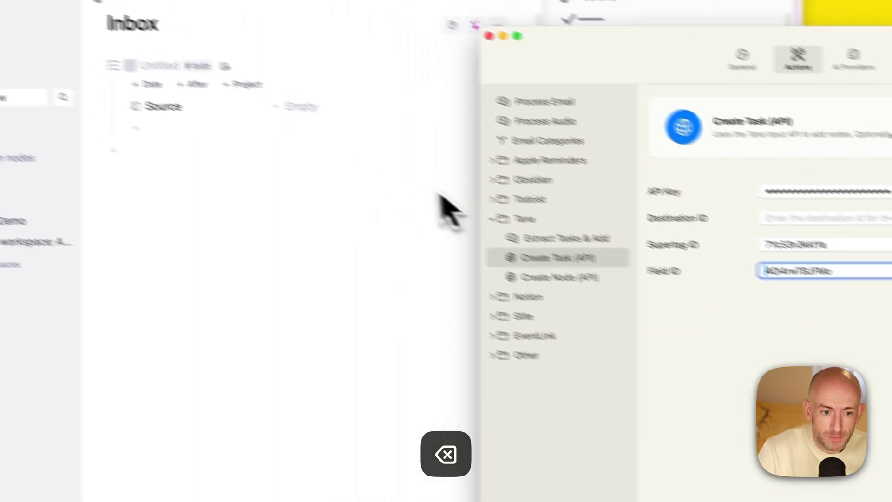
left_click(442, 205)
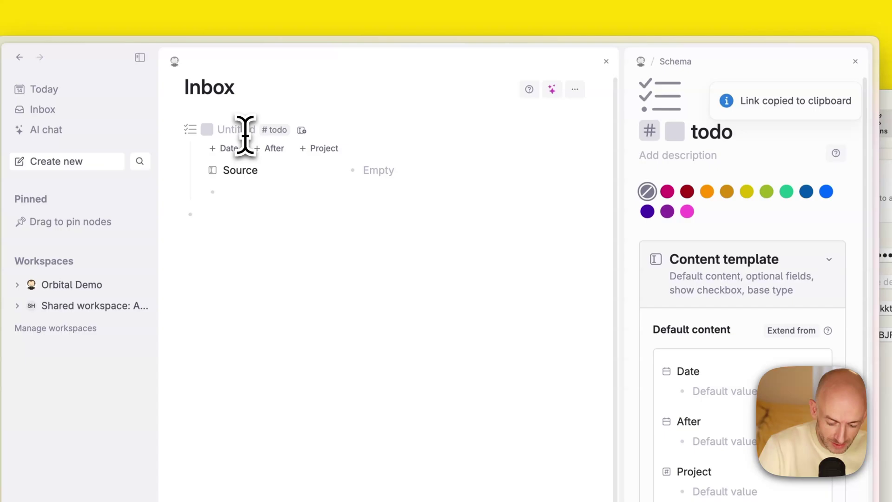
Delete the Untitled todo node from Tana's Inbox and bring Inbox AI settings forward
key("super+shift+BackSpace")
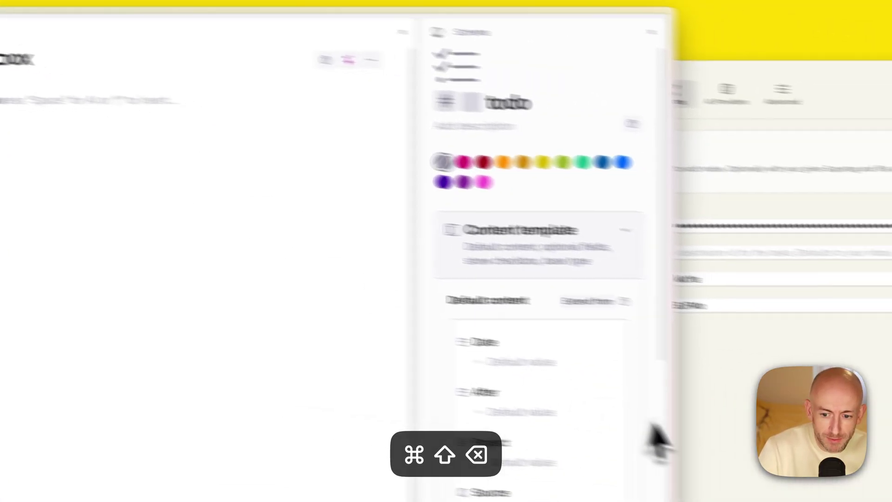
left_click(657, 442)
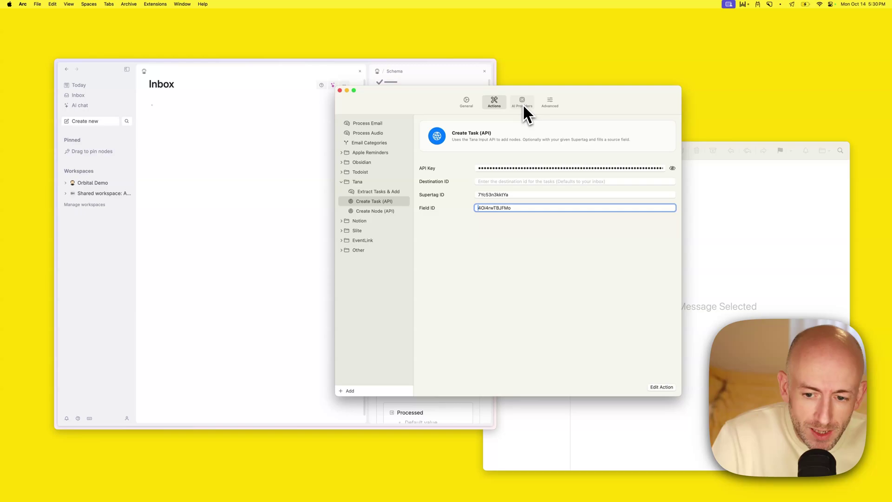
Review the OpenAI provider's Organisation ID and gpt-4o default model unchanged, then return to General settings
left_click(523, 104)
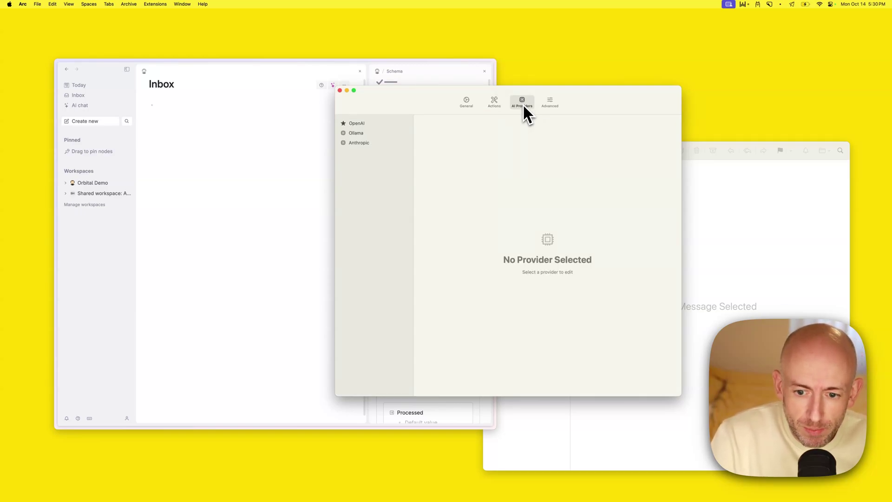
left_click(360, 121)
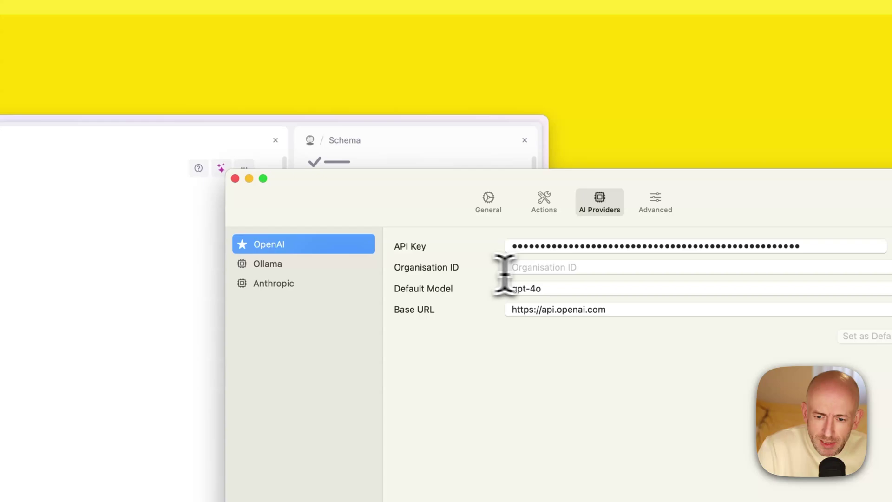
left_click(547, 266)
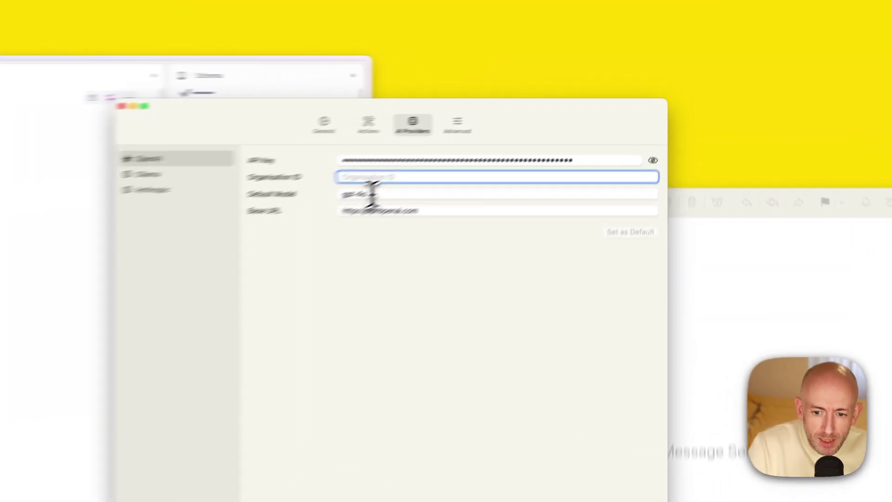
key("Tab")
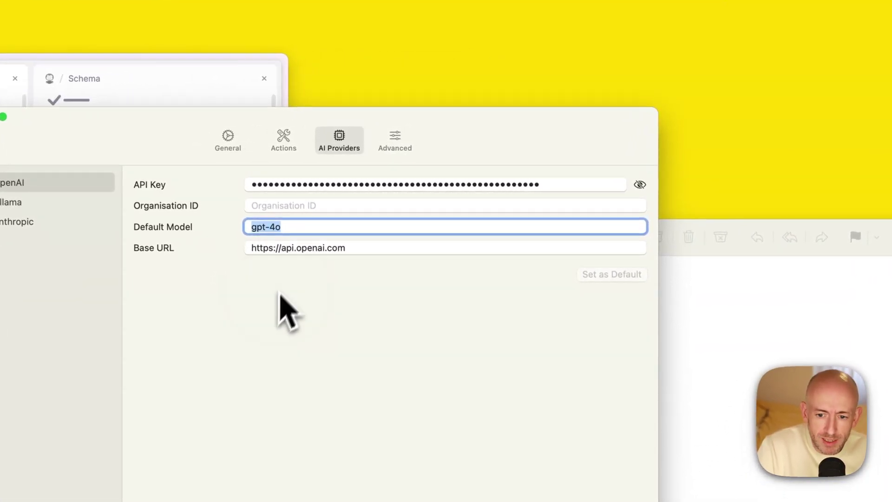
left_click(288, 225)
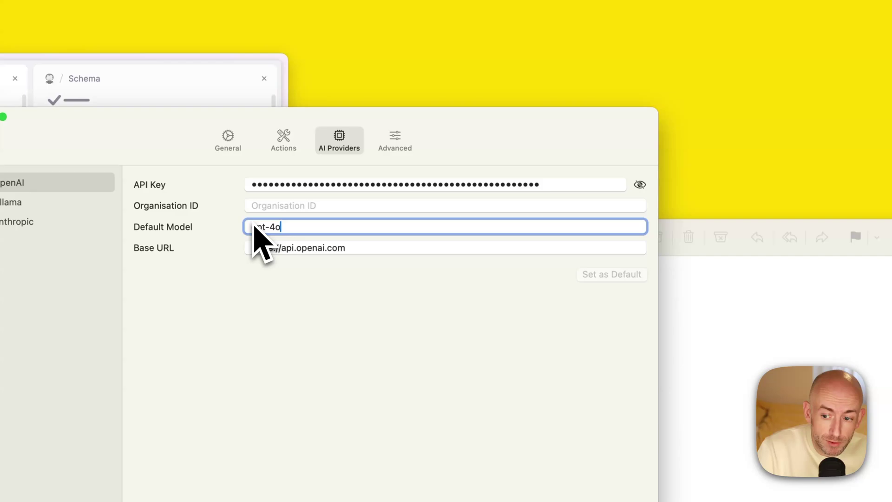
left_click(277, 205)
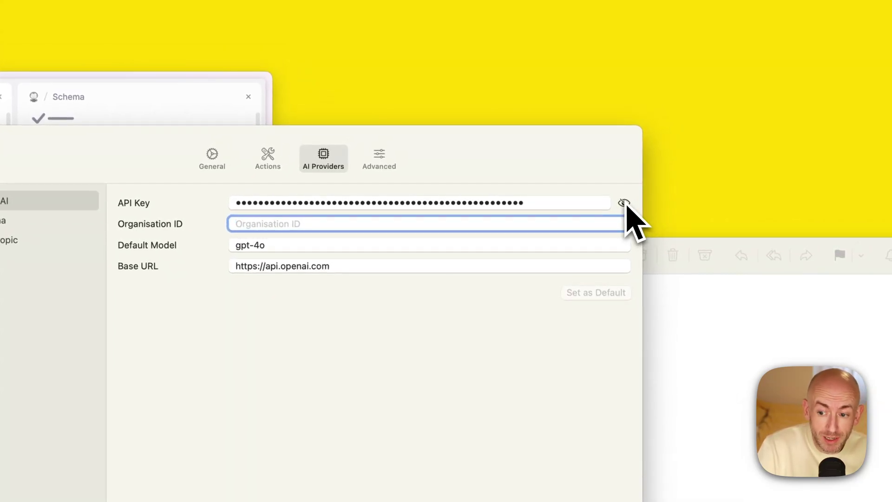
left_click(362, 311)
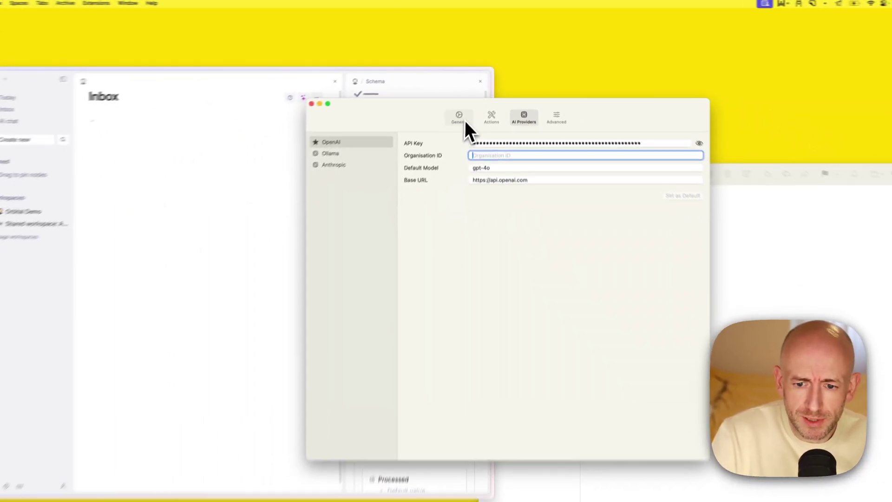
left_click(465, 121)
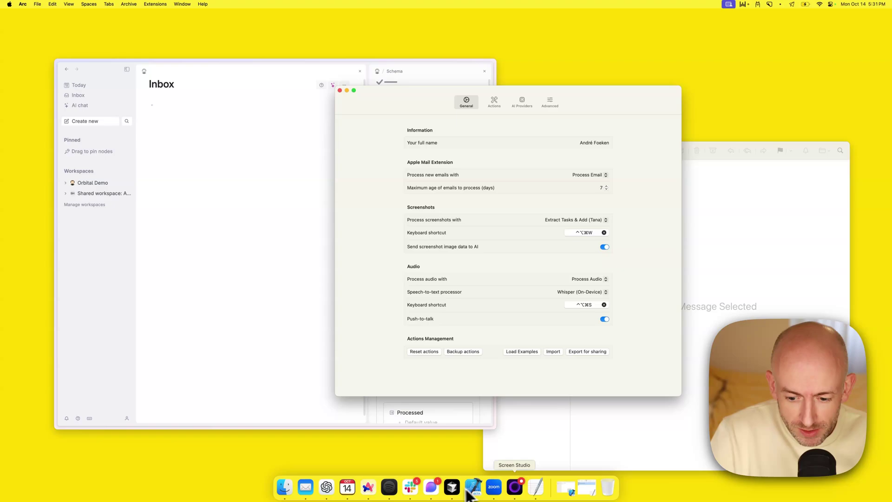
Move the TextEdit laundry note aside and screenshot its text for Inbox AI processing
left_click(537, 490)
left_click(574, 238)
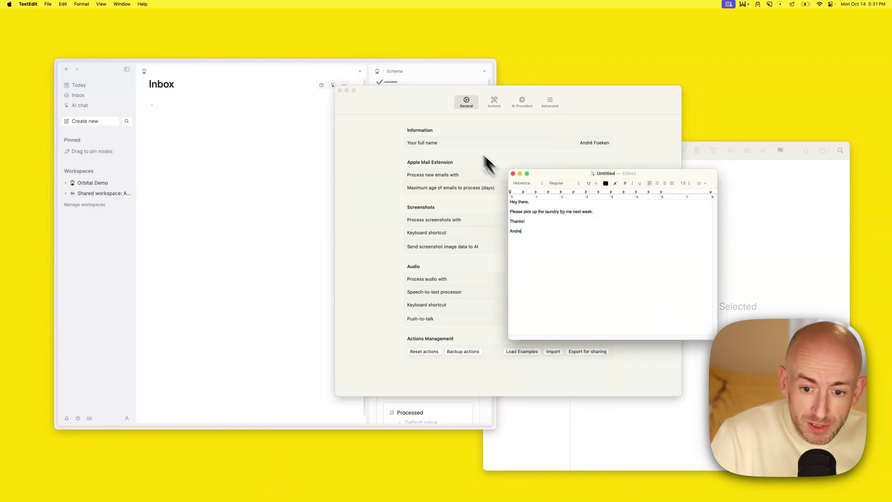
left_click_drag(559, 176, 185, 219)
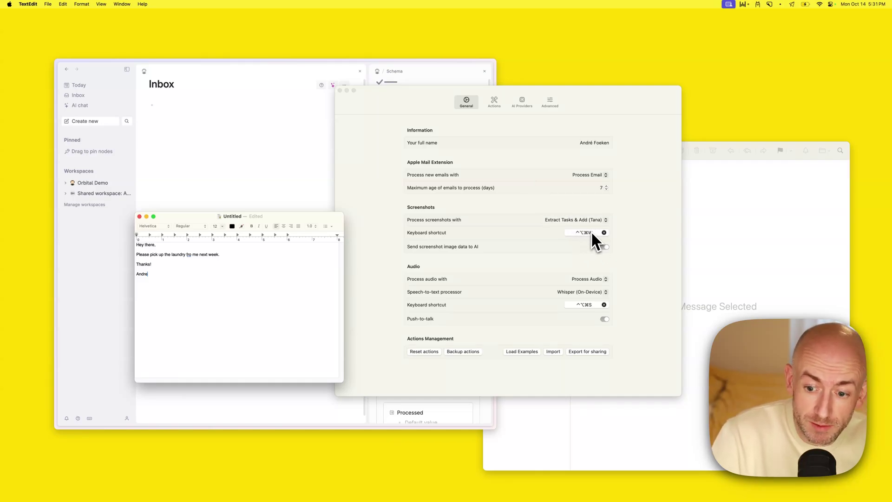
key("ctrl+alt+super+w")
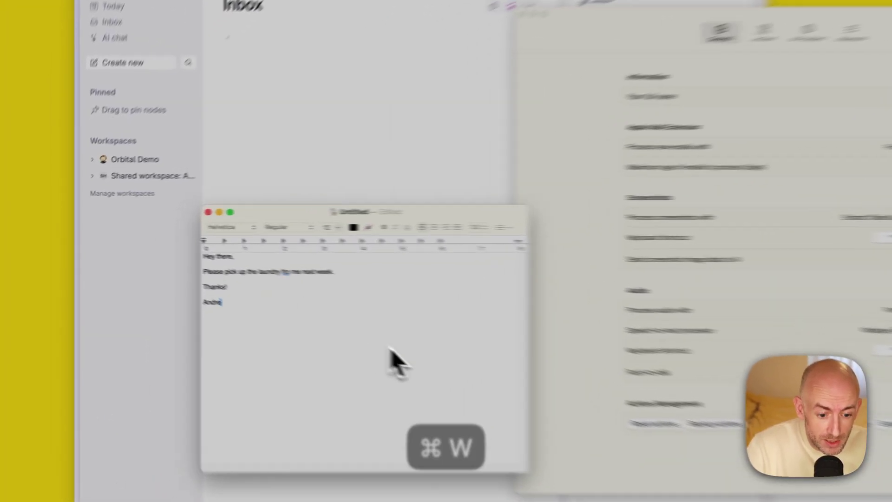
left_click_drag(260, 302, 127, 235)
left_click_drag(237, 247, 238, 249)
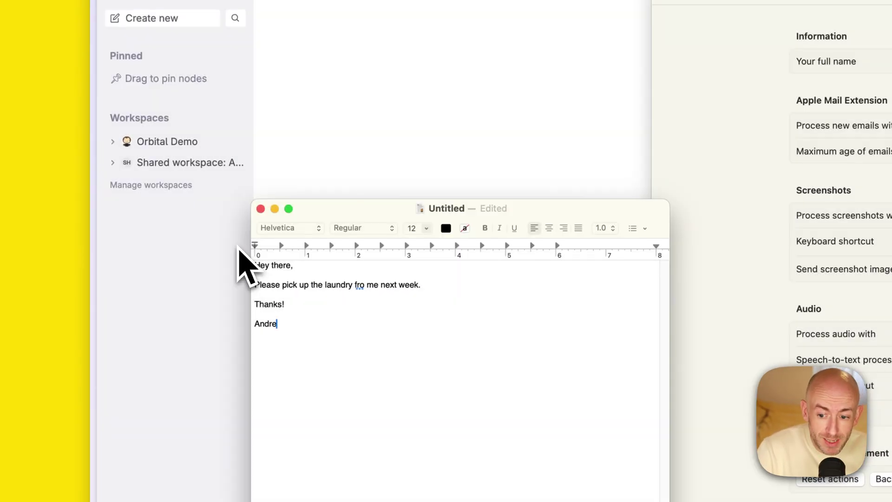
Inspect the new pick-up-laundry #todo in Tana's Inbox by expanding and collapsing its fields
left_click(708, 122)
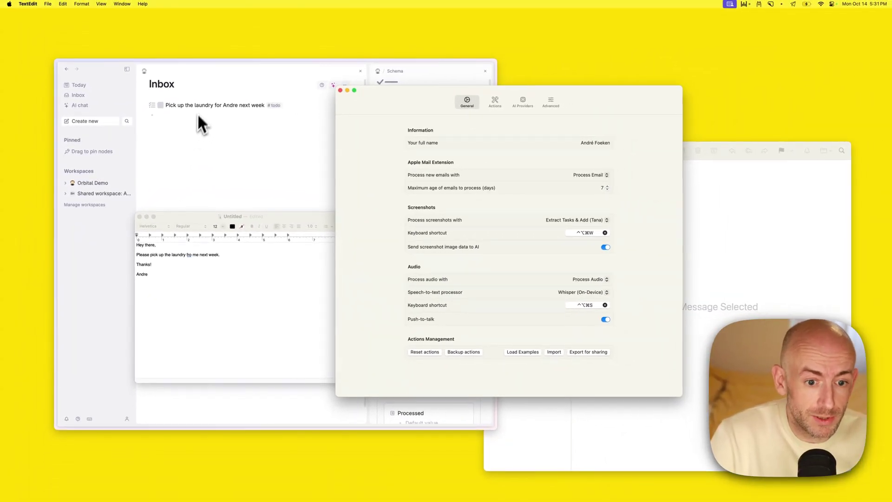
left_click(169, 115)
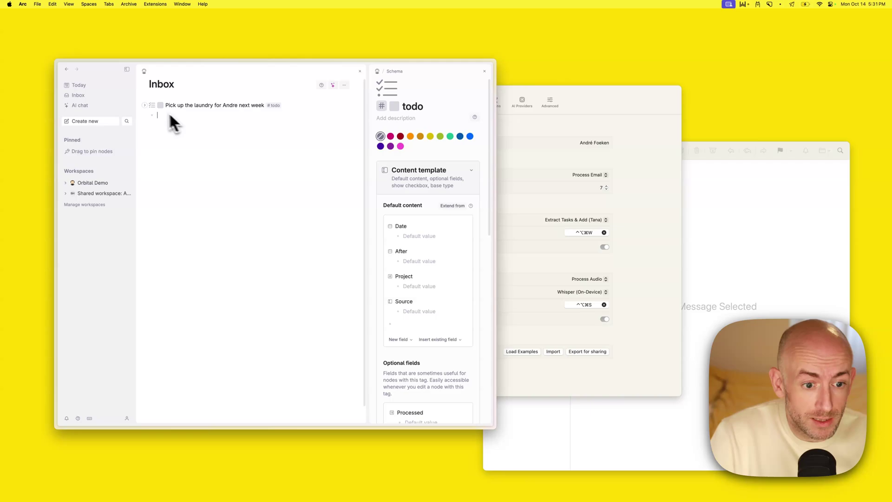
left_click(147, 105)
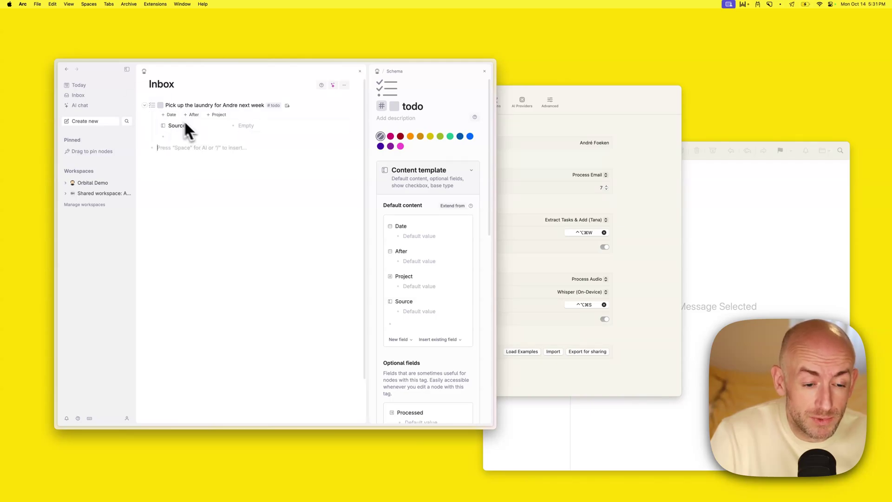
left_click(144, 105)
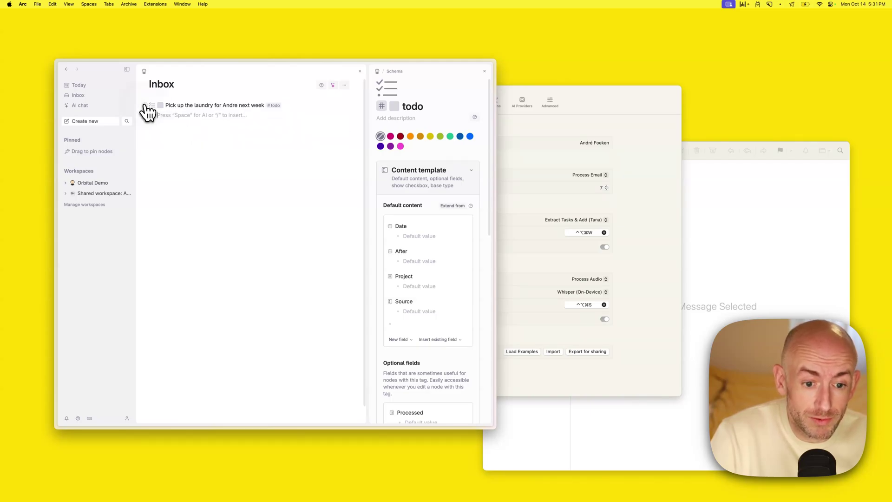
left_click(205, 124)
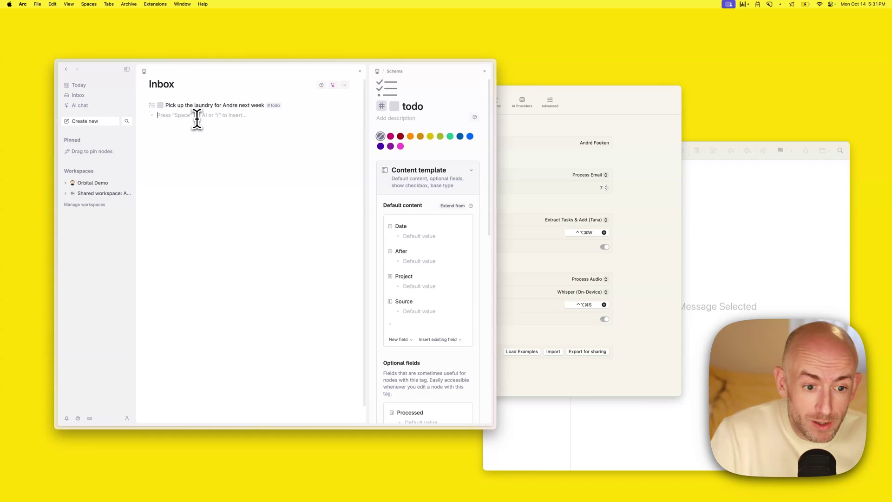
Turn on logging in Inbox AI's advanced settings and view the still-empty Logs page
left_click(514, 123)
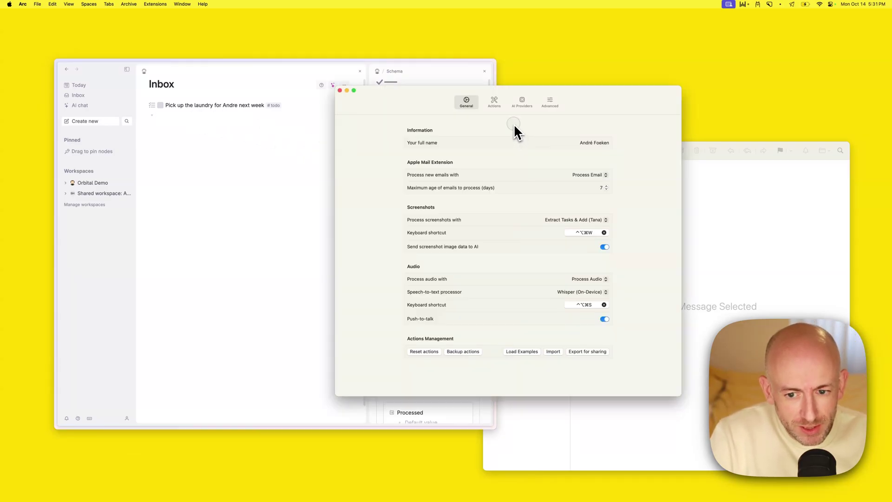
left_click(551, 104)
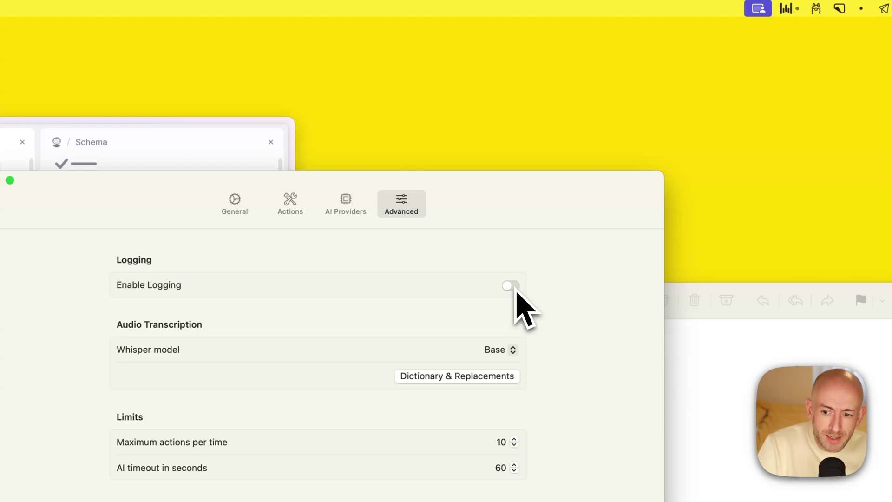
left_click(513, 282)
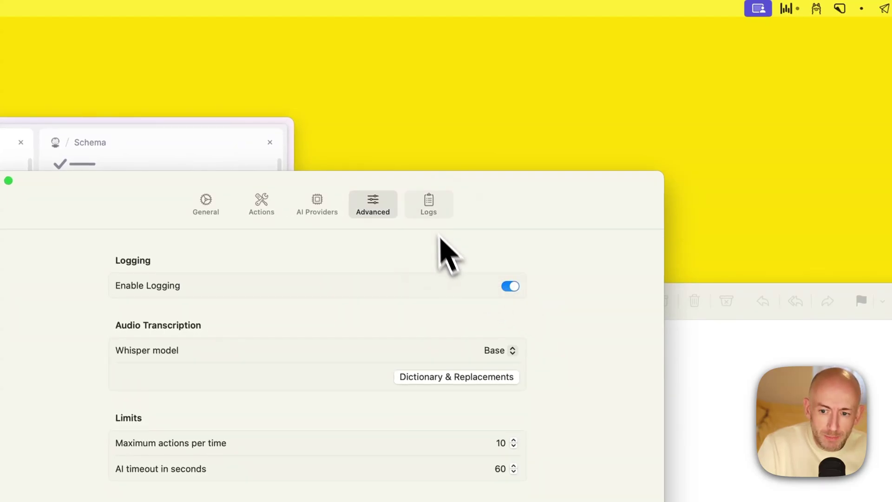
left_click(434, 212)
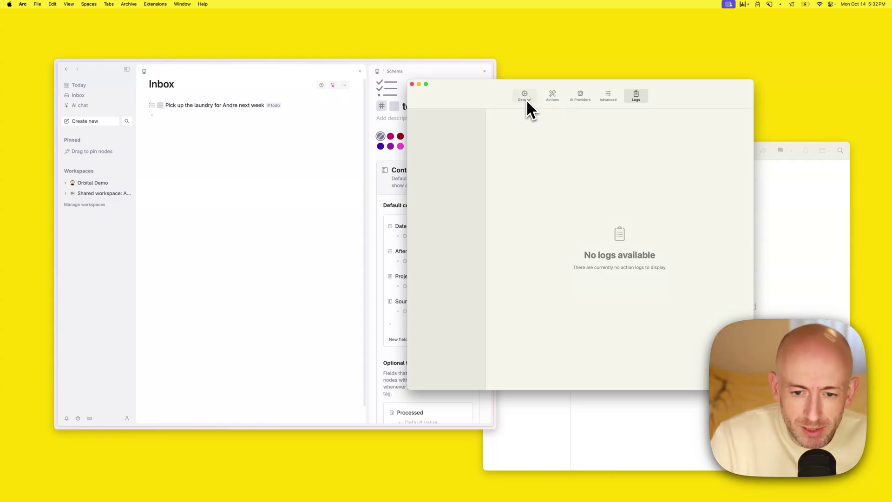
Close Tana's todo schema side panel and return Inbox AI to its General settings
left_click(474, 72)
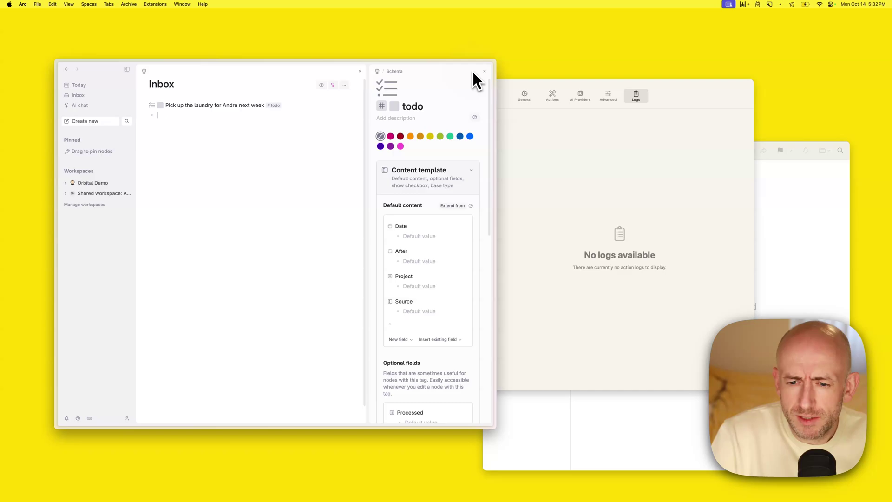
left_click(484, 73)
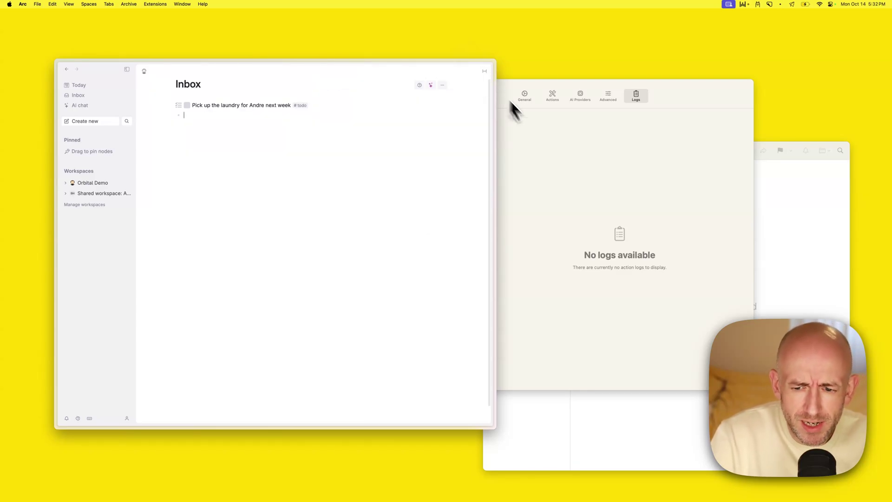
left_click(548, 138)
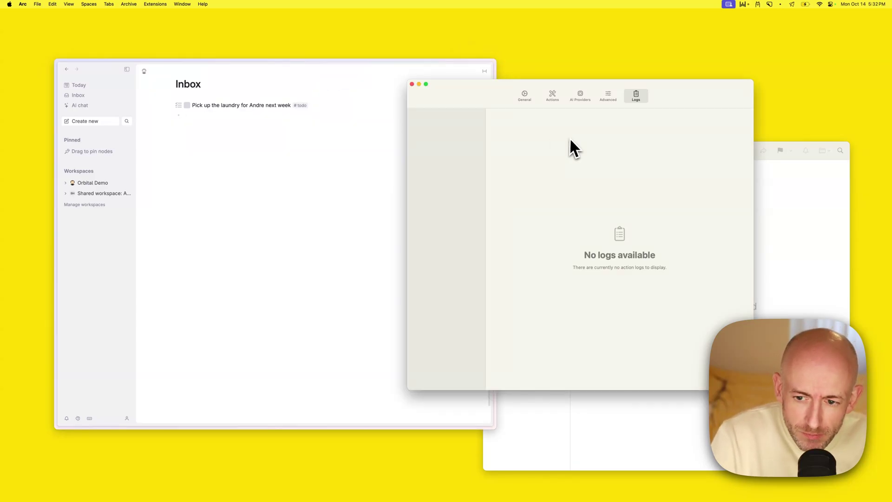
left_click(527, 96)
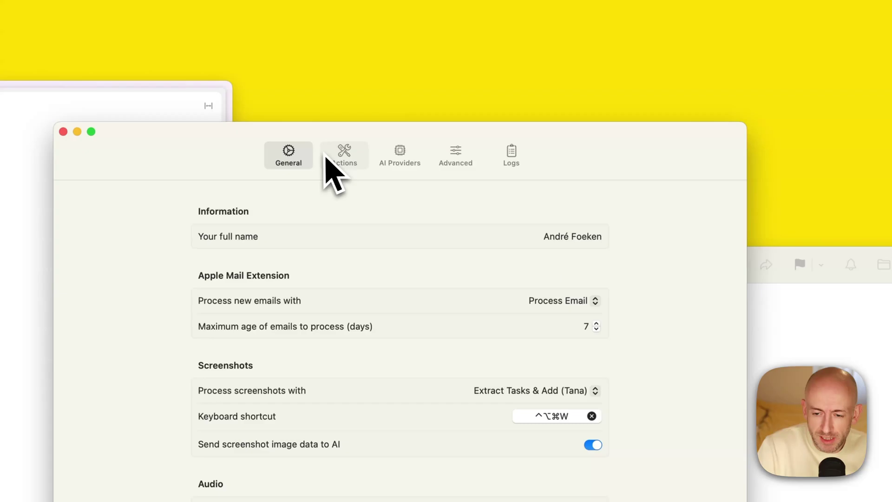
Show the Process Email action and review its prompt sorting email into Junk, Relevant or Task
left_click(346, 162)
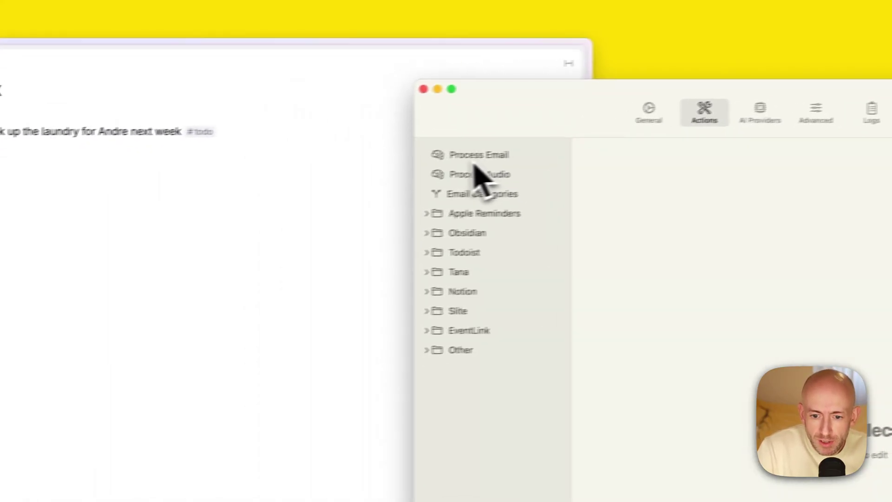
left_click(513, 151)
left_click_drag(641, 108, 267, 92)
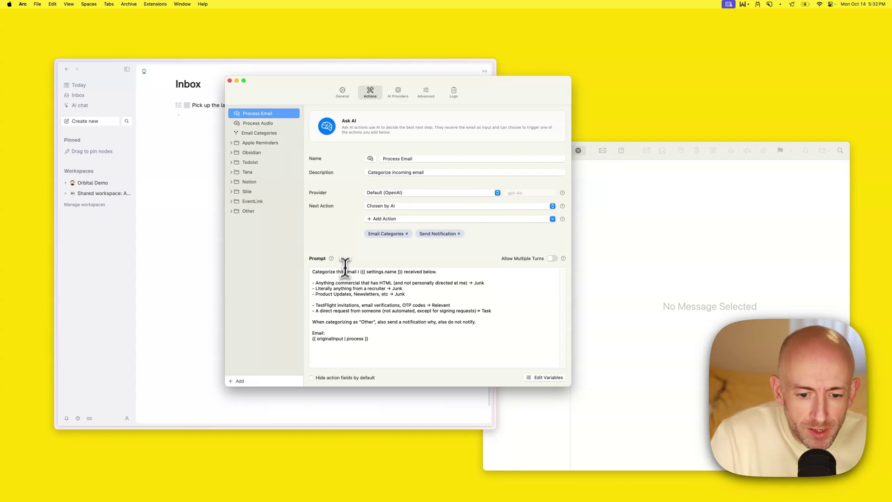
left_click_drag(313, 271, 369, 343)
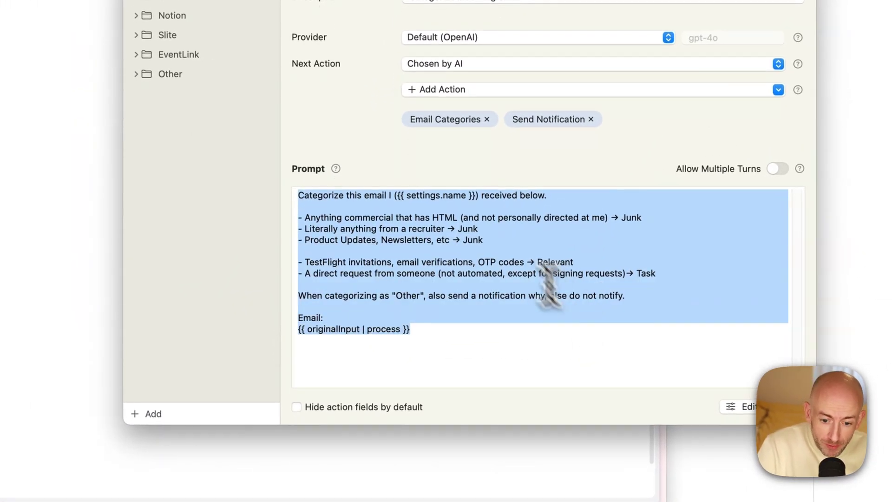
left_click(492, 273)
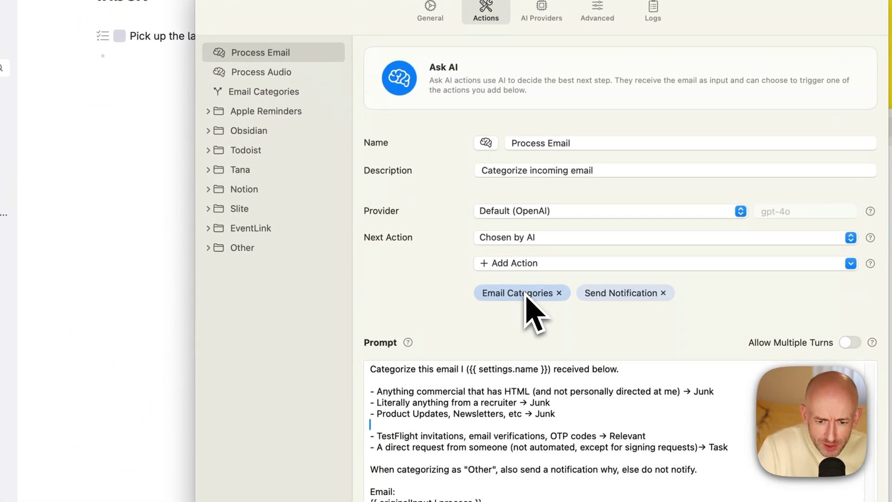
In Email Categories, switch the Task case from Apple Reminders to Extract Tasks & Add (Tana)
left_click(259, 92)
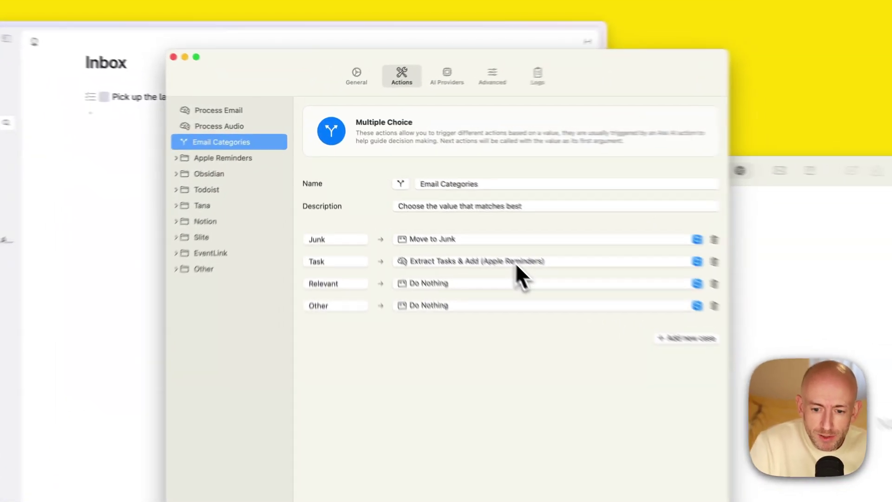
left_click(440, 207)
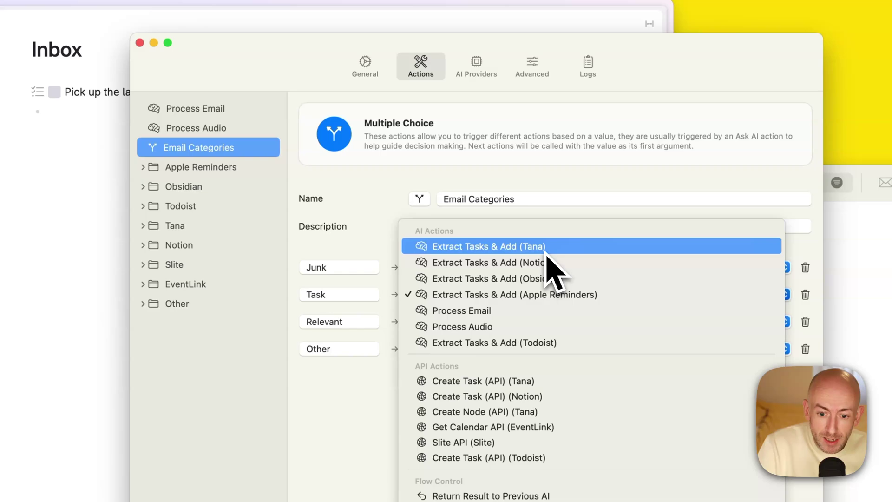
left_click(549, 246)
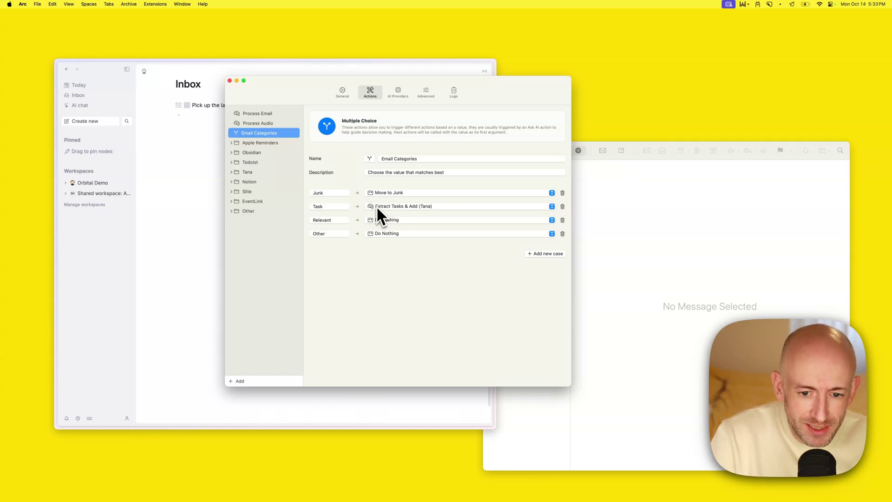
Delete the EventsQED message in Mail
left_click(625, 235)
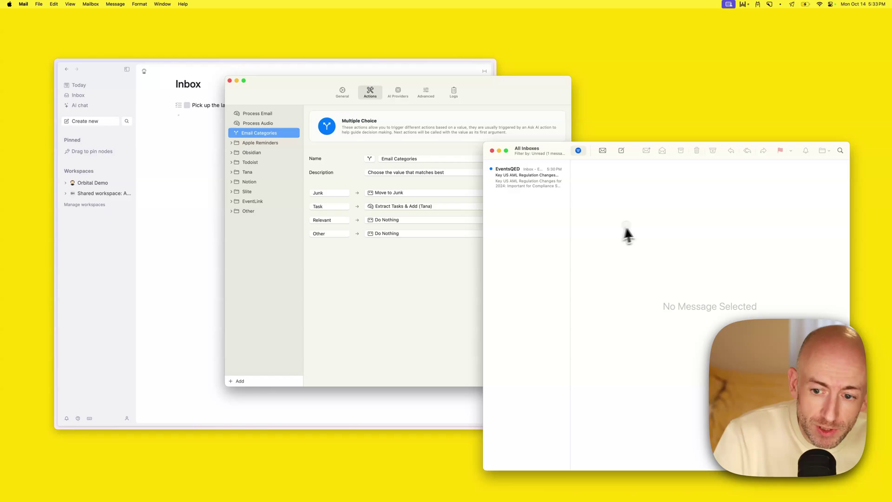
left_click(544, 183)
key("BackSpace")
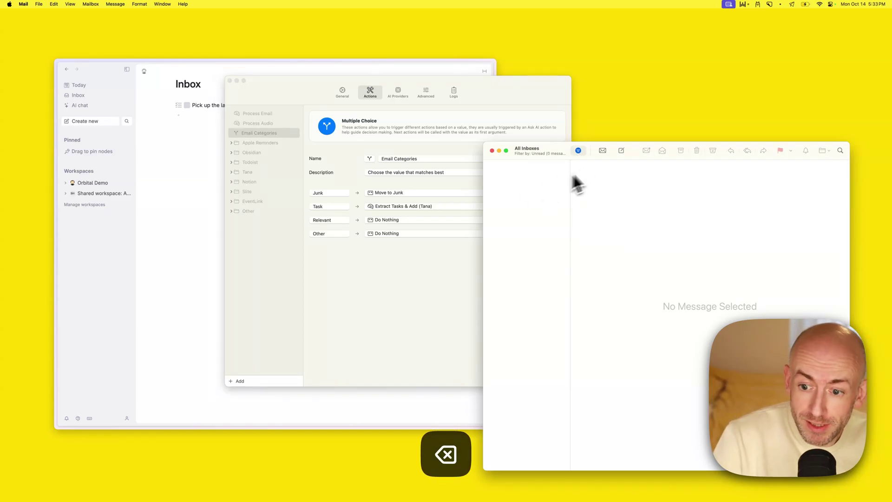
Send yourself an email titled 'TASK: Pick up laundry' asking for laundry pickup tomorrow
left_click(621, 150)
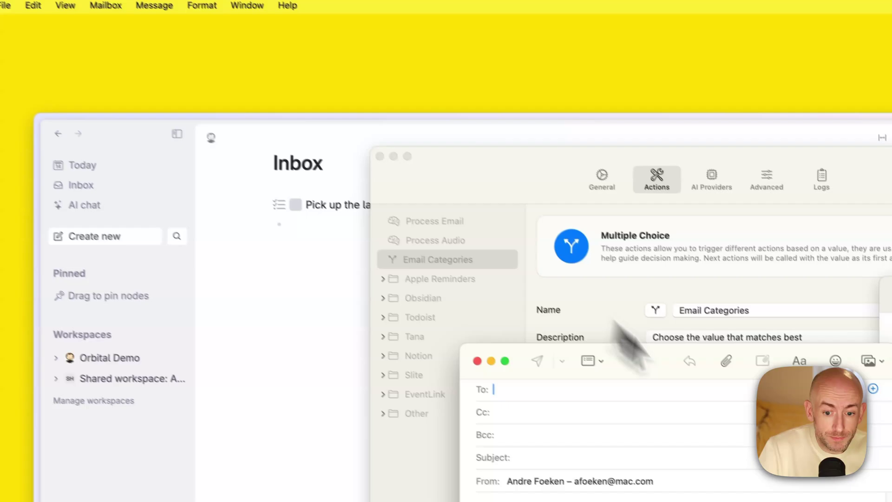
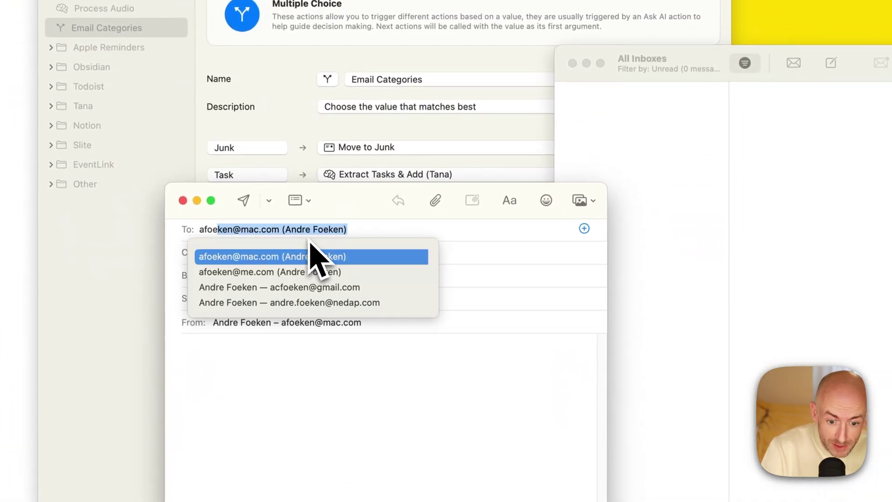
key("Tab")
type("TASK:")
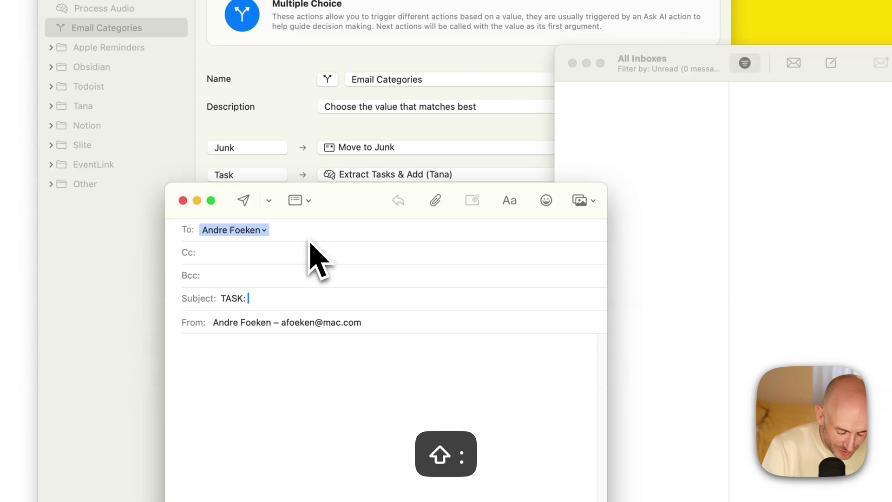
key("BackSpace")
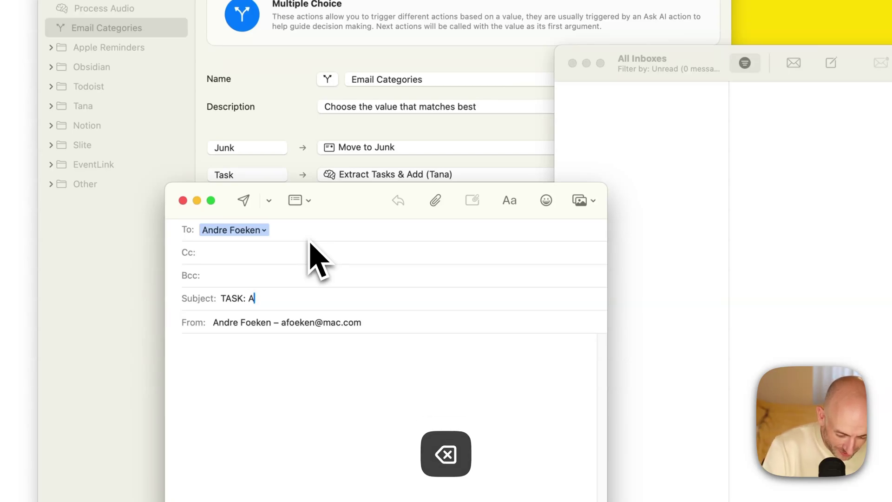
type("Pick up laundry")
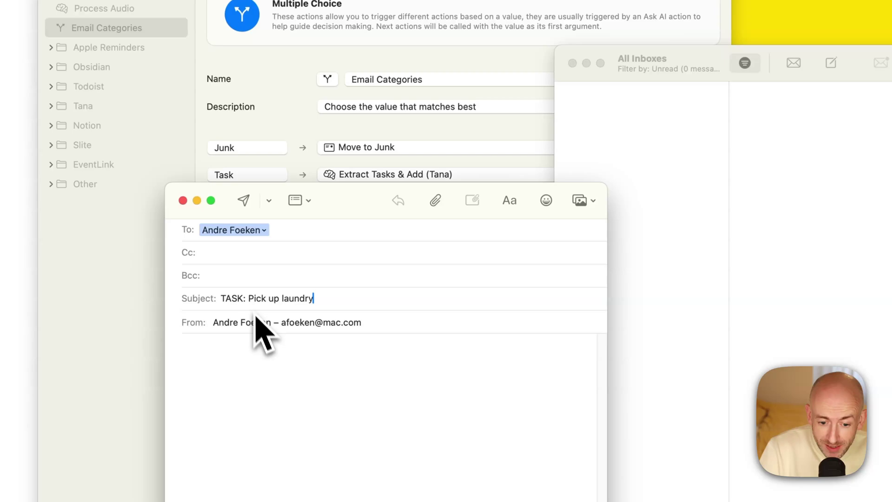
left_click(237, 381)
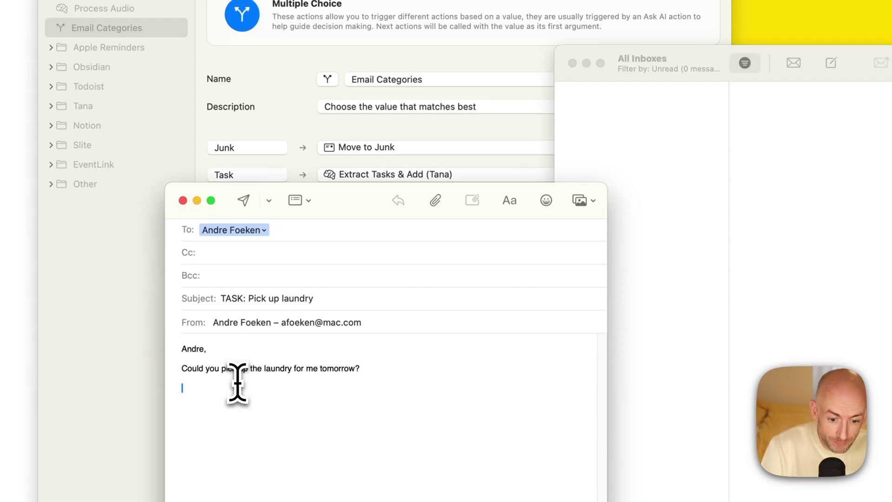
type("A")
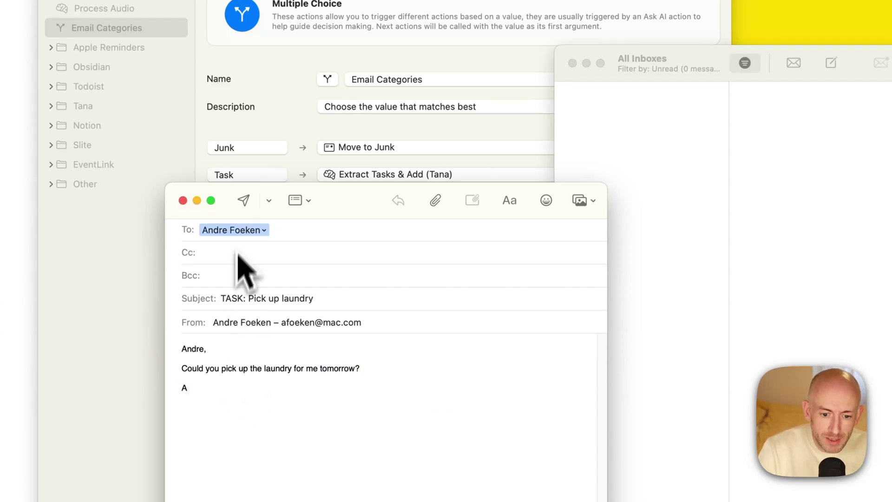
left_click(244, 202)
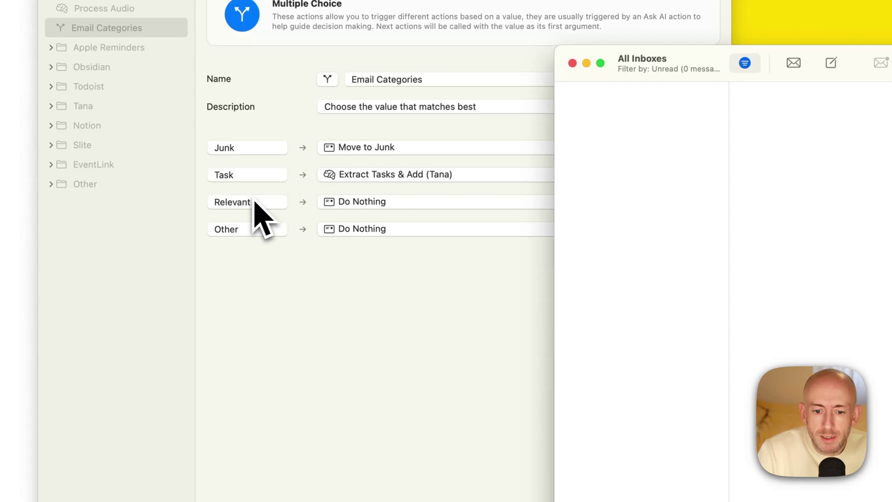
Check Inbox AI's Logs page, then delete the received laundry task email in Mail
left_click(367, 304)
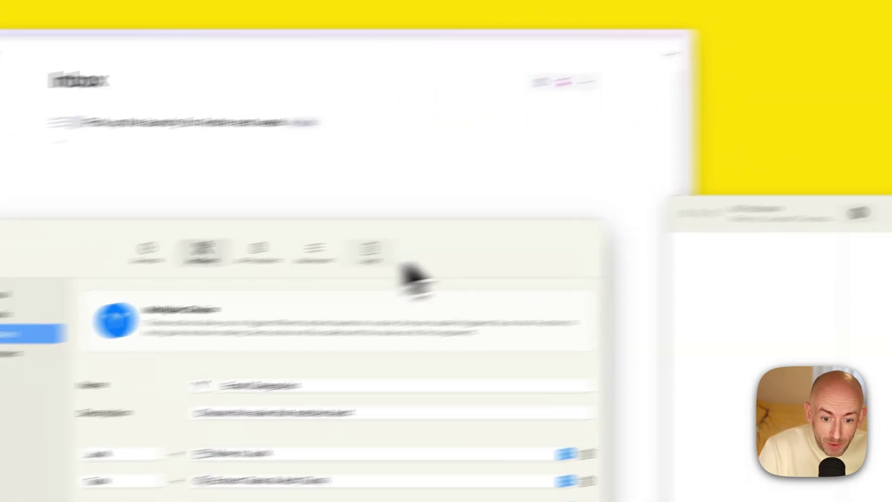
left_click(419, 74)
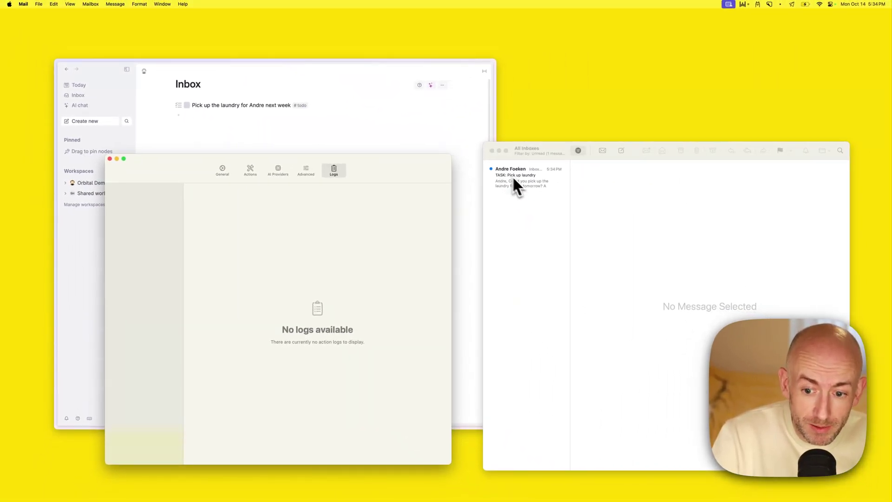
left_click(528, 182)
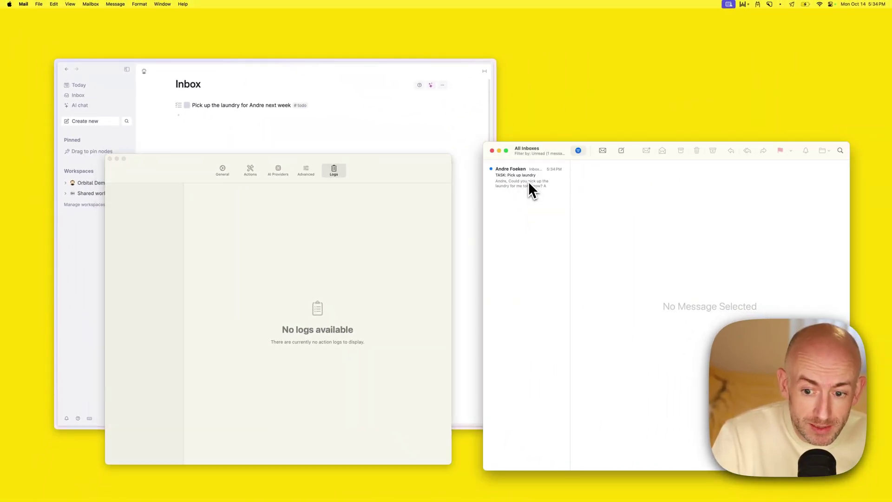
left_click(528, 181)
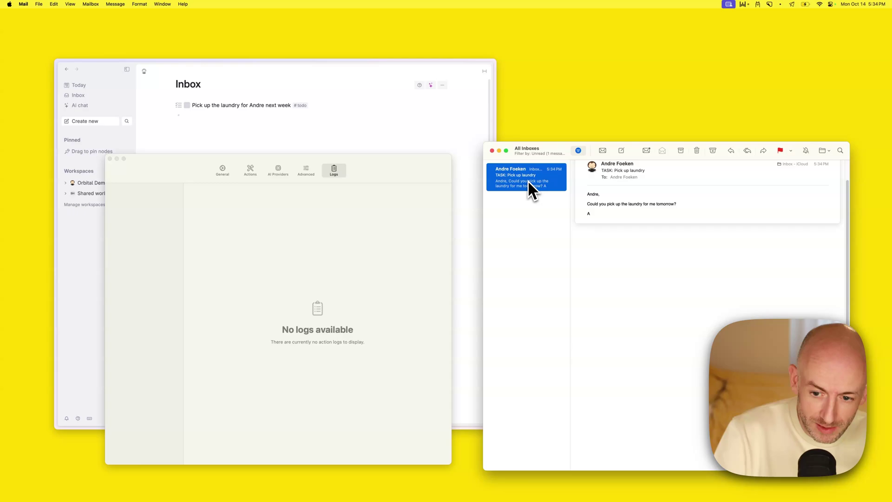
key("BackSpace")
Quit Mail and relaunch it from the Dock
key("super+q")
mouse_move(364, 492)
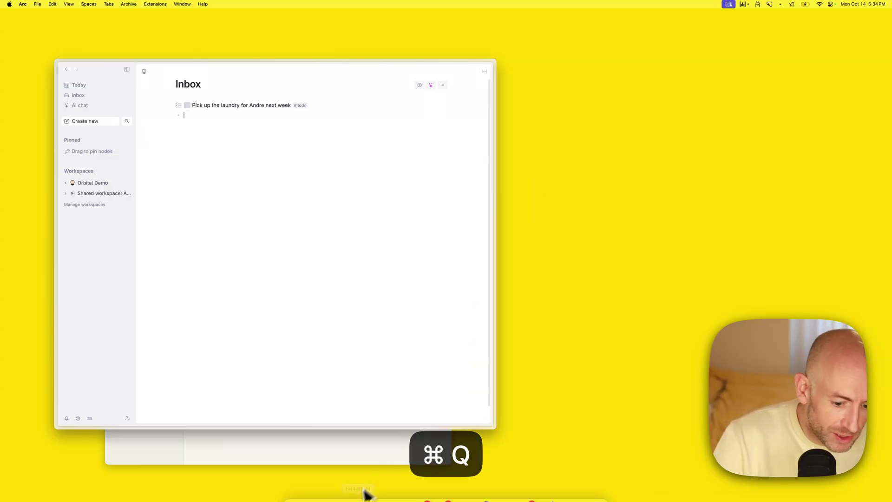
left_click(320, 492)
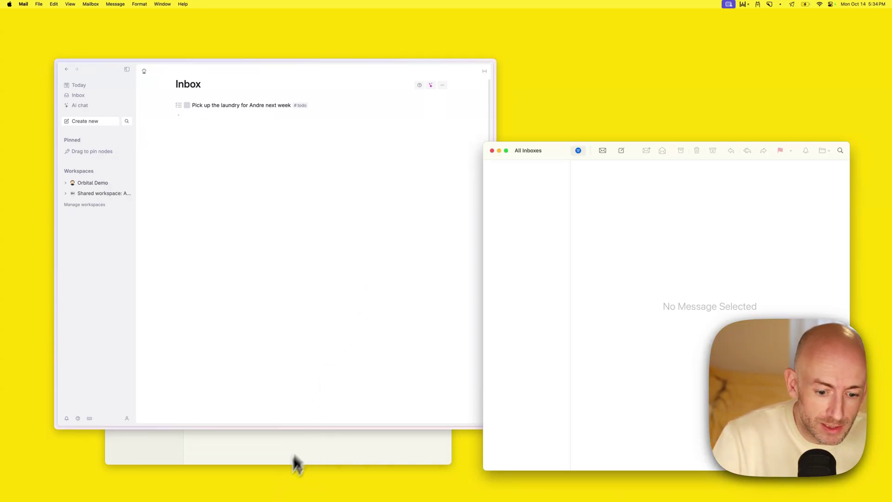
left_click(288, 455)
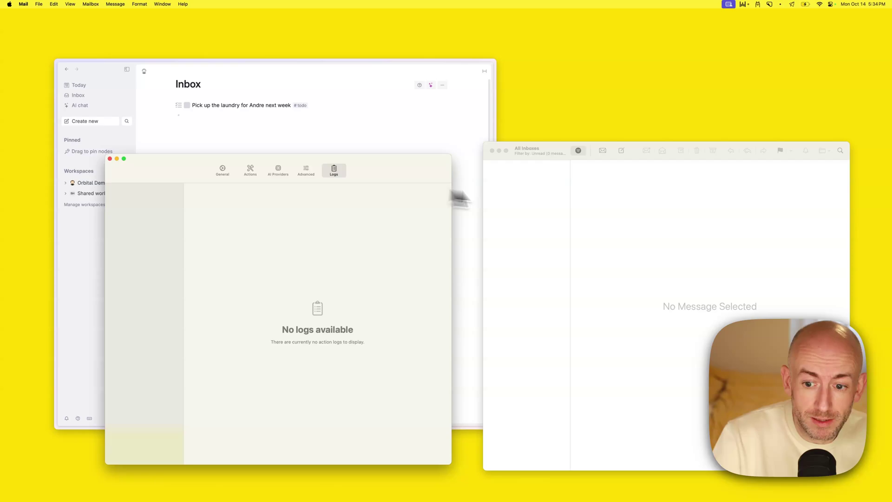
left_click(605, 212)
Email yourself 'Task: pick up laundry' with body 'Pick up the laundry for me please tomorrow'
left_click(621, 150)
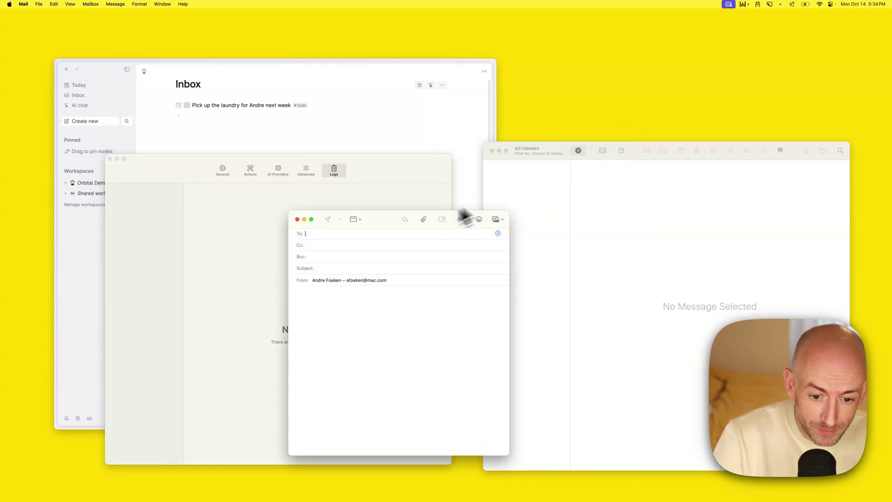
type("afo")
key("Tab")
key("Tab")
key("Tab")
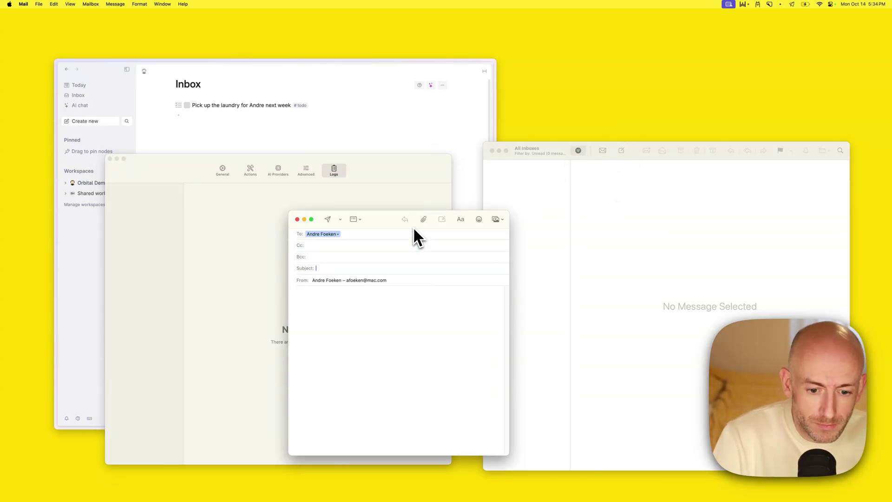
type("Task:")
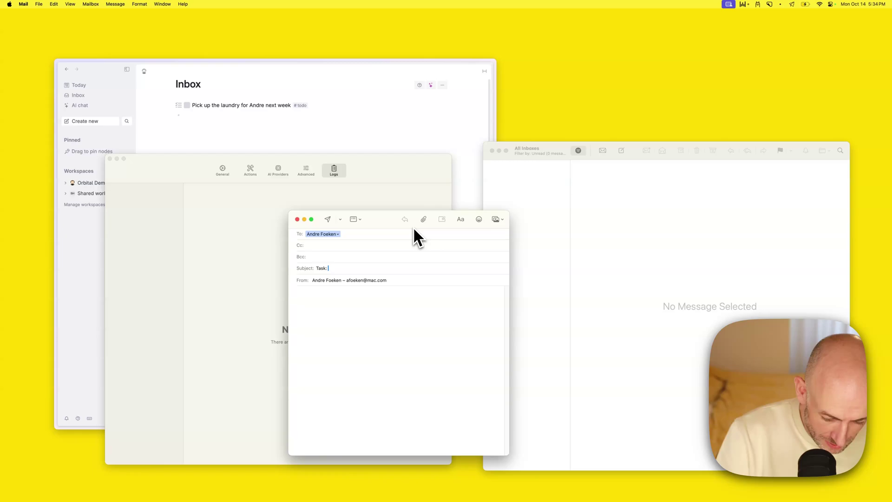
type(" pick up laundry")
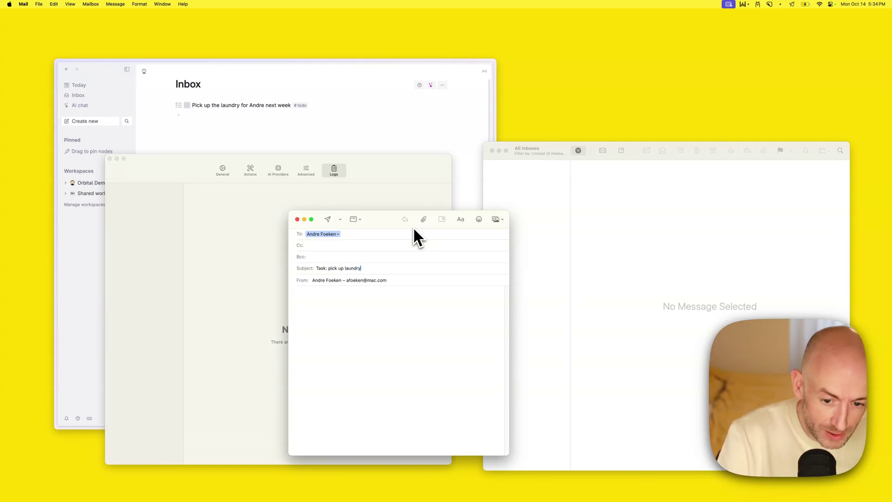
type("Pick u")
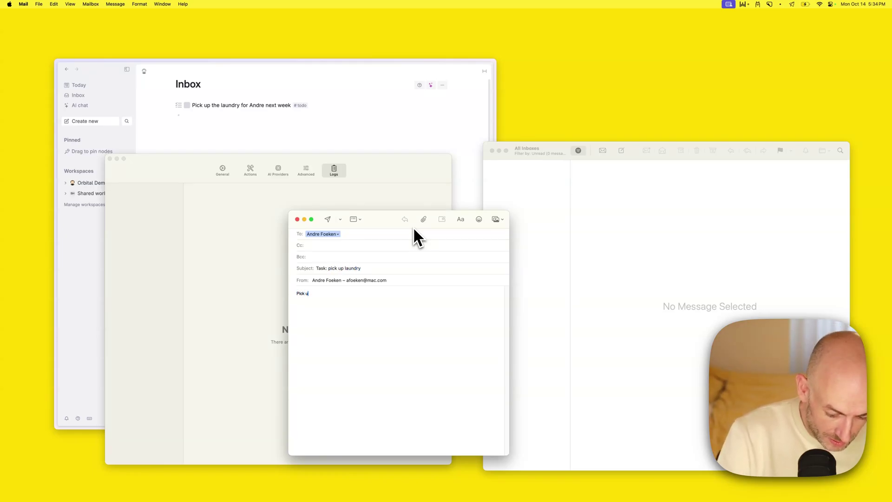
type("p the laundry for")
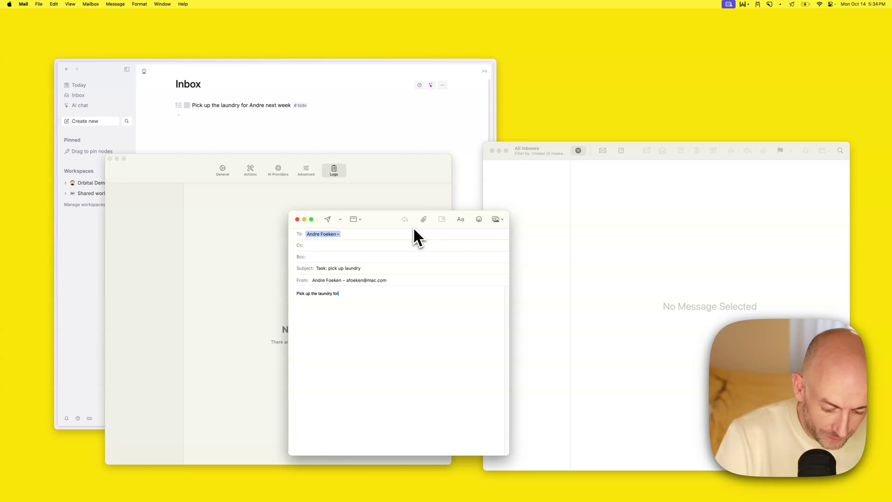
type(" me p")
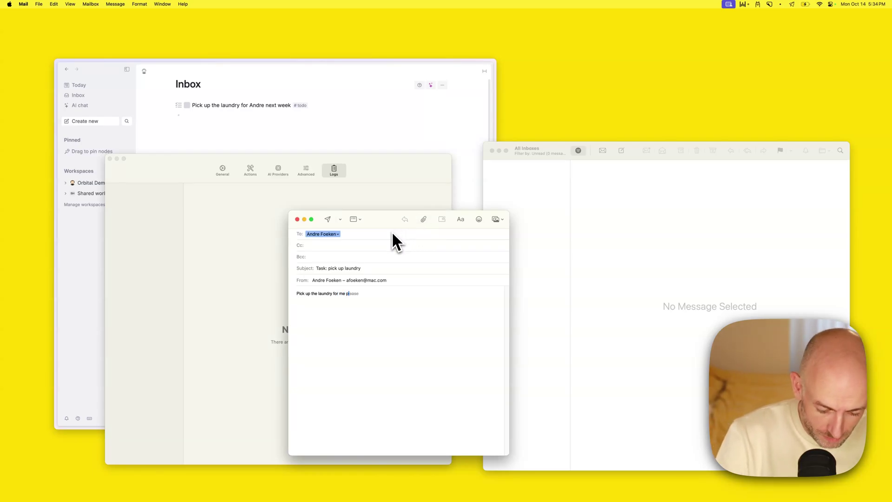
type("lease tomorrow")
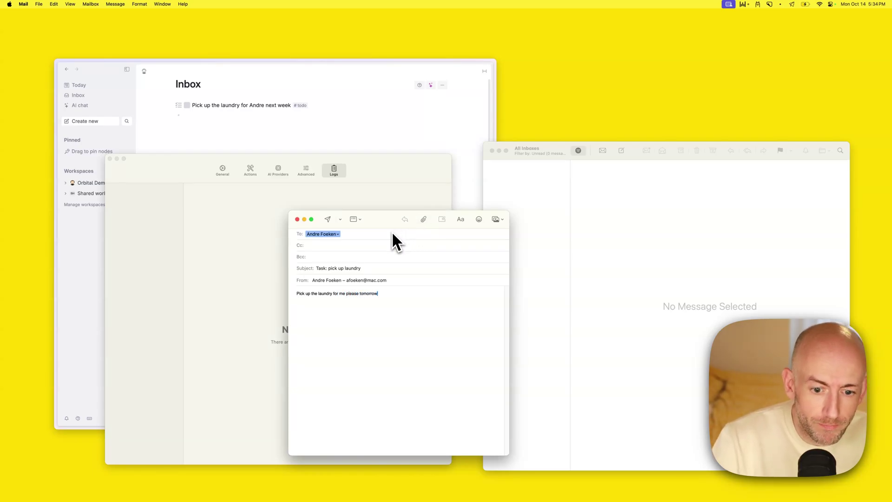
left_click(328, 219)
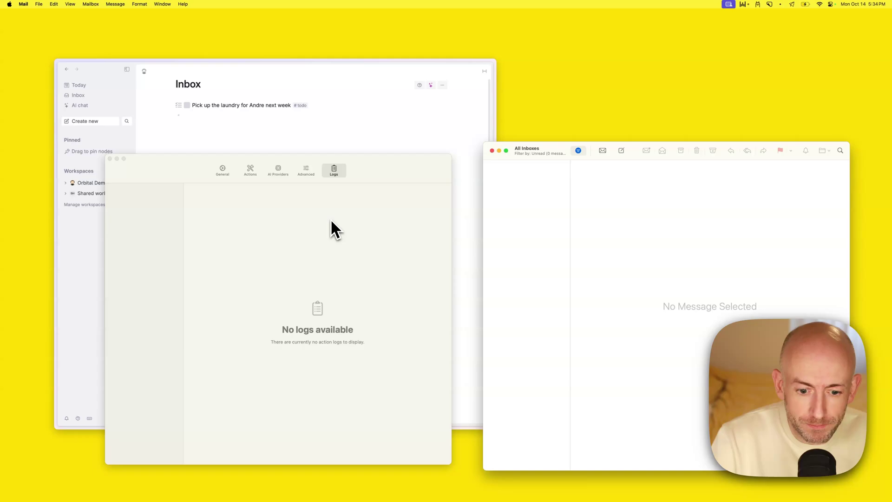
Expand the new via Mail laundry todo in Tana to reveal its Source field
left_click(330, 219)
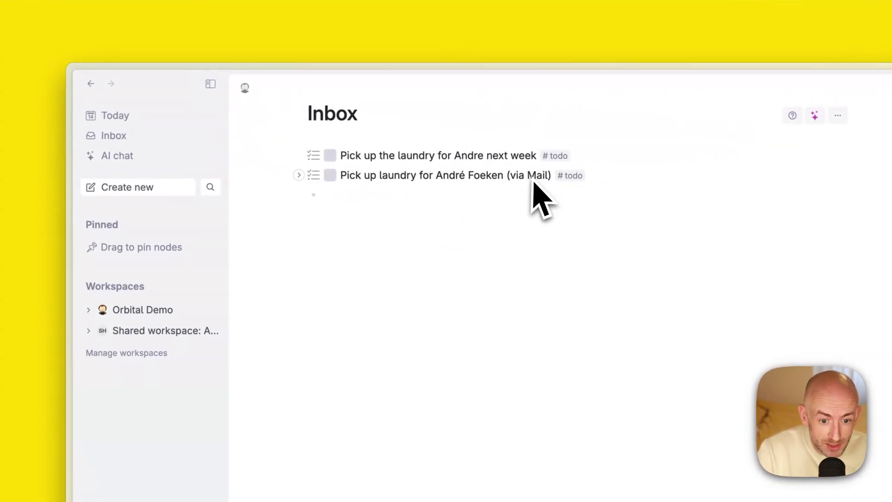
left_click(299, 176)
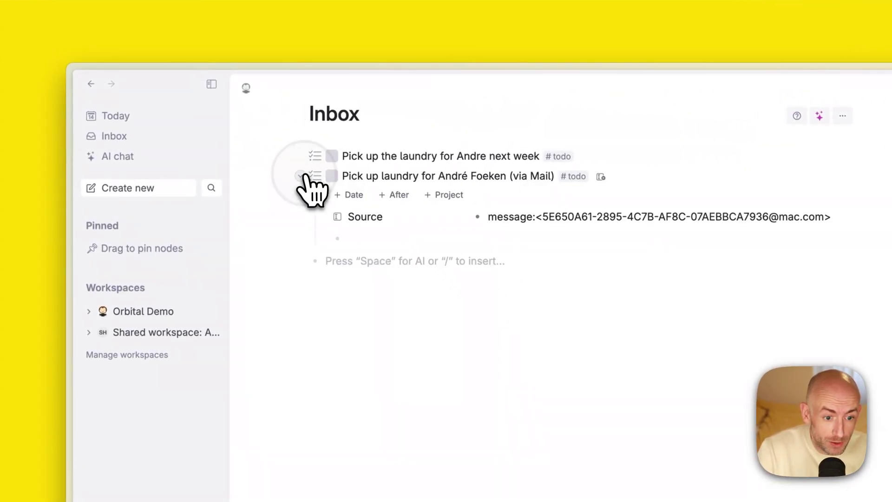
left_click(533, 219)
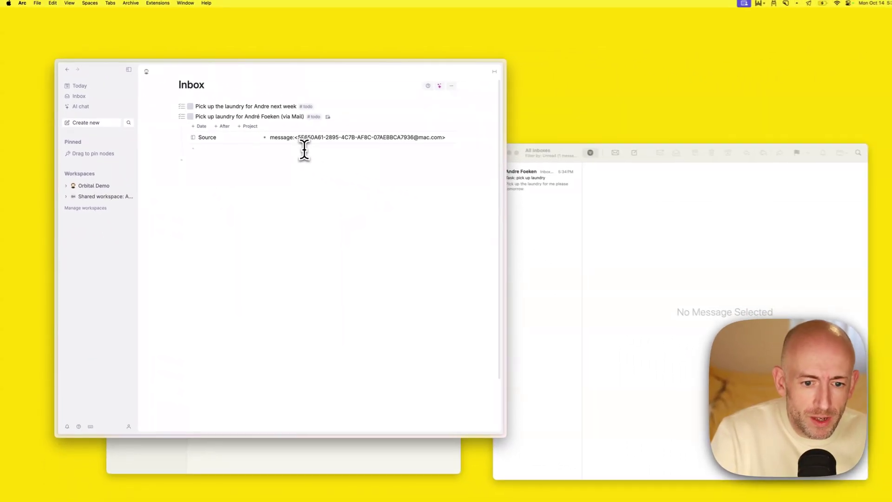
Open Tana's command palette, search briefly, then dismiss it
key("super+k")
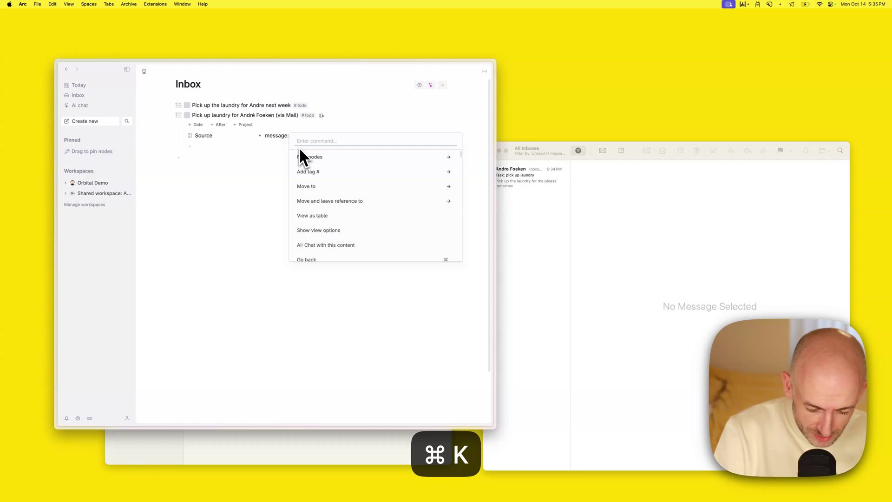
type("yur")
key("BackSpace")
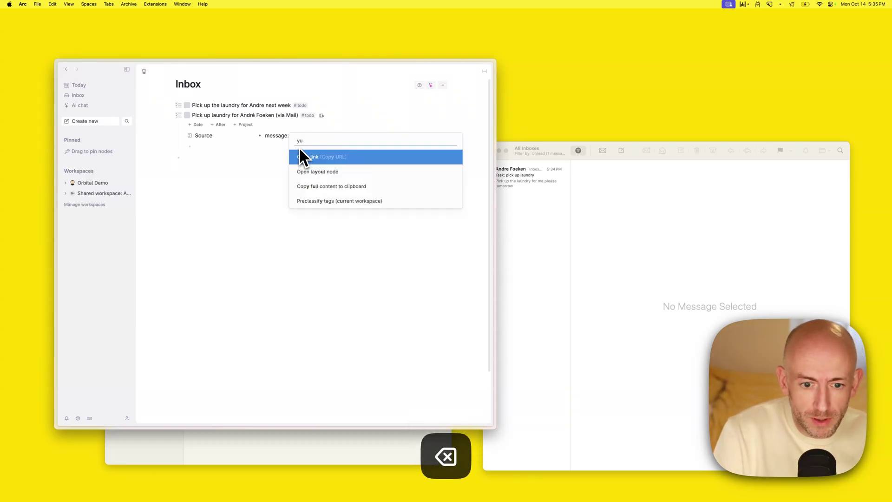
key("BackSpace")
key("BackSpace")
Follow the todo's Source message link to the original email in Mail, then close it
left_click(299, 147)
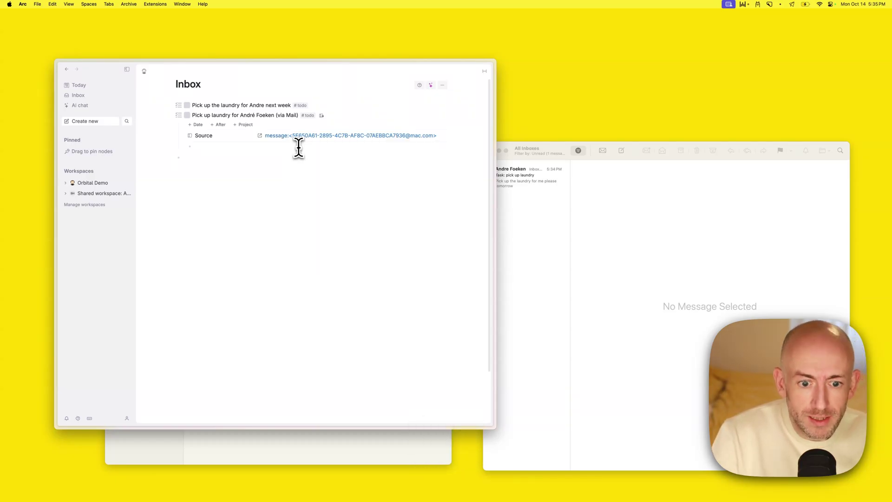
left_click(299, 146)
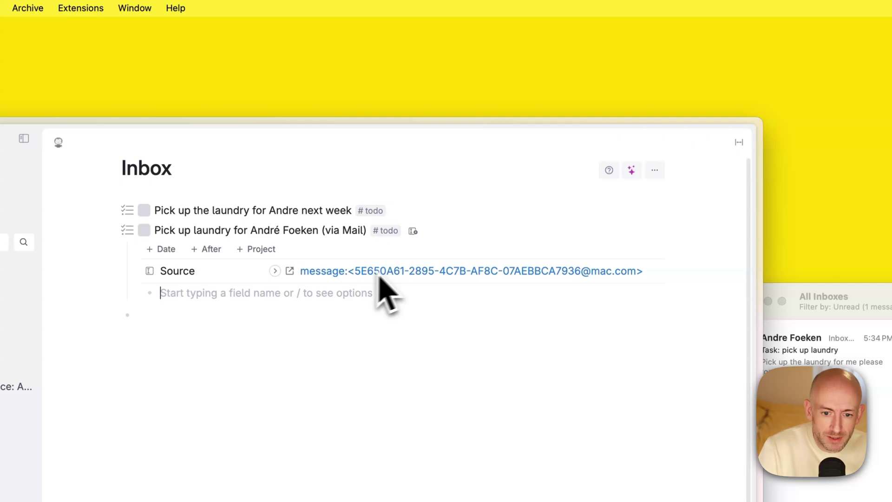
left_click(385, 273)
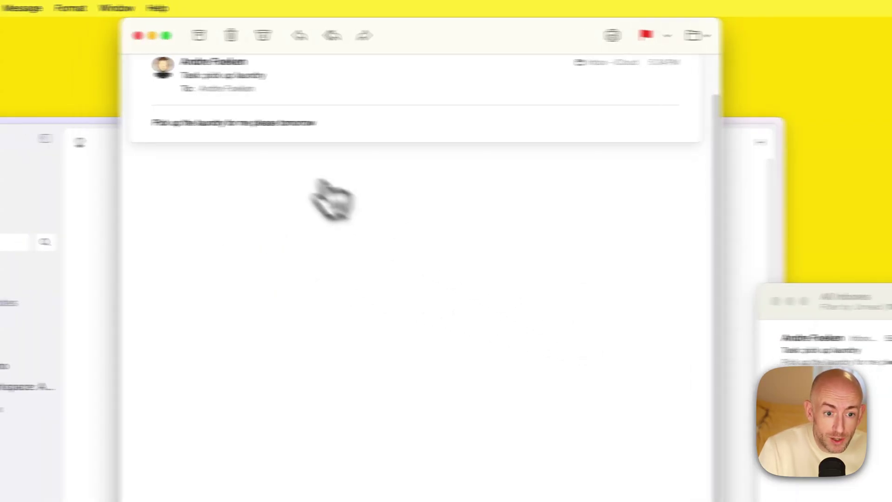
left_click(137, 36)
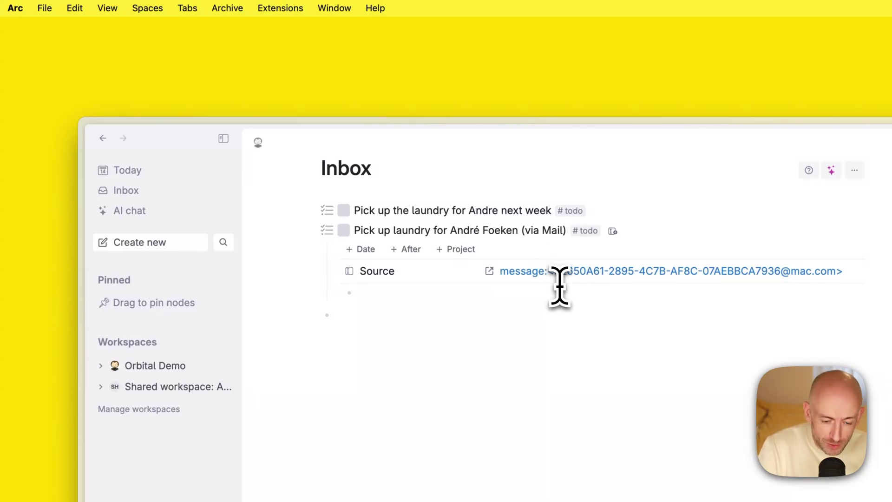
Search 'url' in Tana's command palette, collapse the laundry todo, and bring Mail forward
key("super+k")
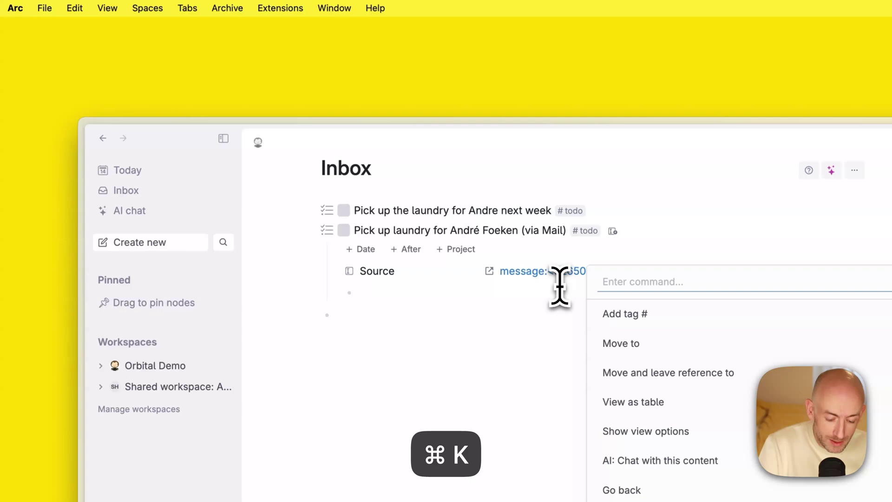
type("url")
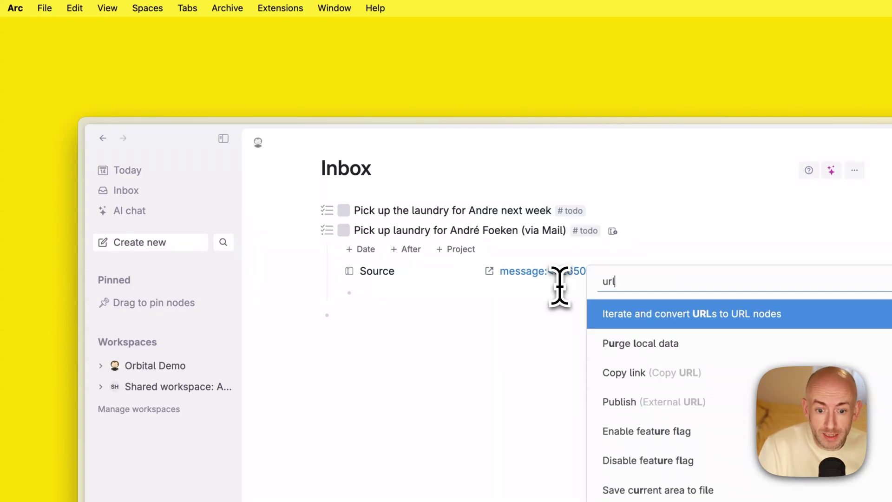
key("Return")
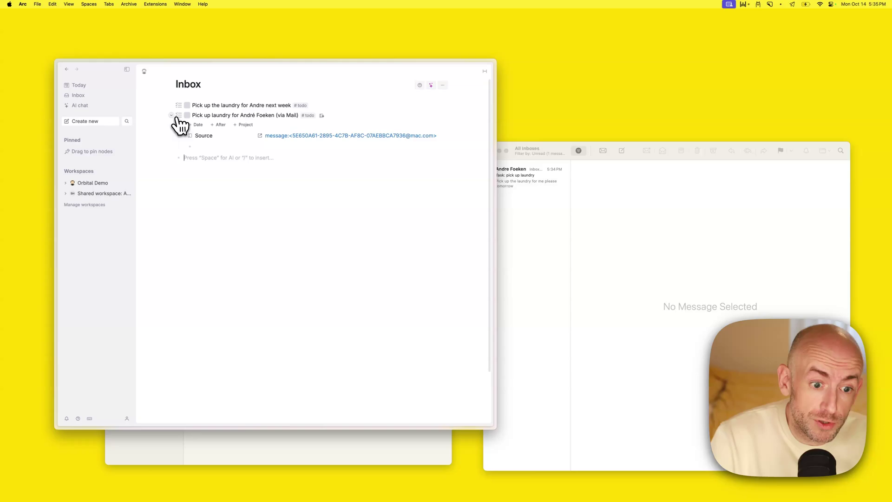
left_click(172, 116)
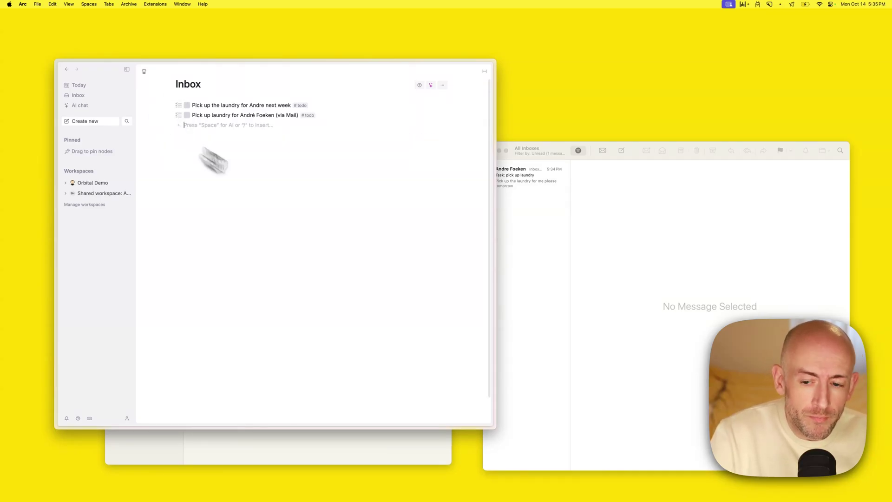
left_click(613, 270)
Review the 5:34:50 PM Process Email run log, then return to the Actions list
left_click(308, 439)
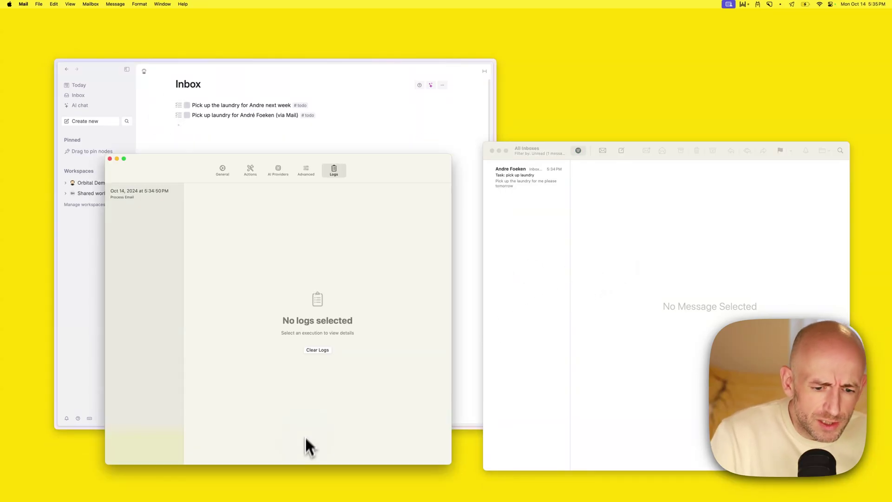
left_click(132, 191)
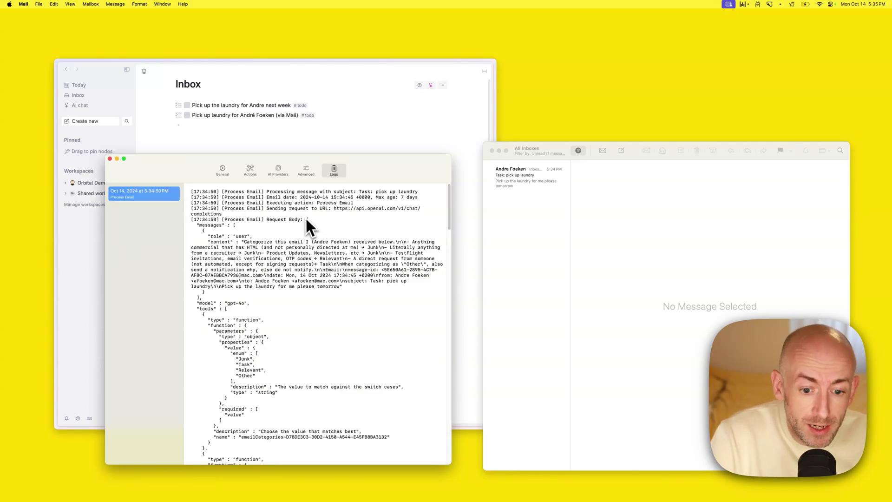
scroll(263, 238, "down", 5)
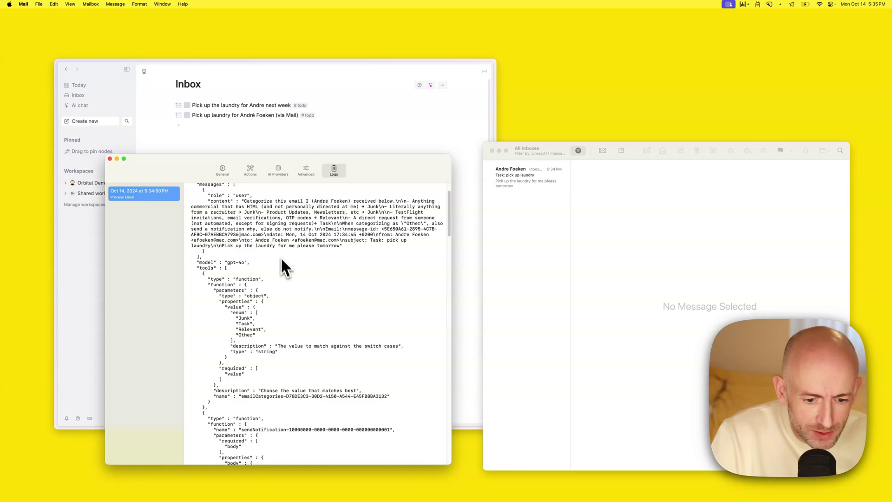
scroll(288, 318, "down", 10)
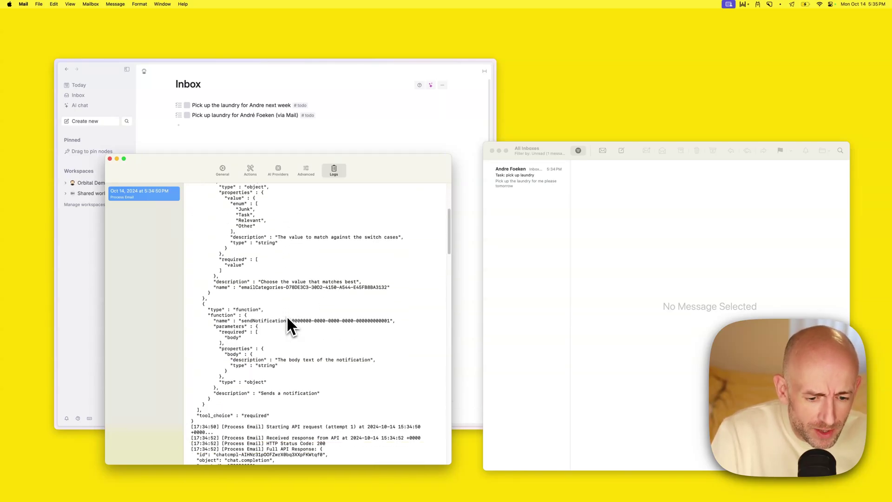
scroll(290, 325, "up", 15)
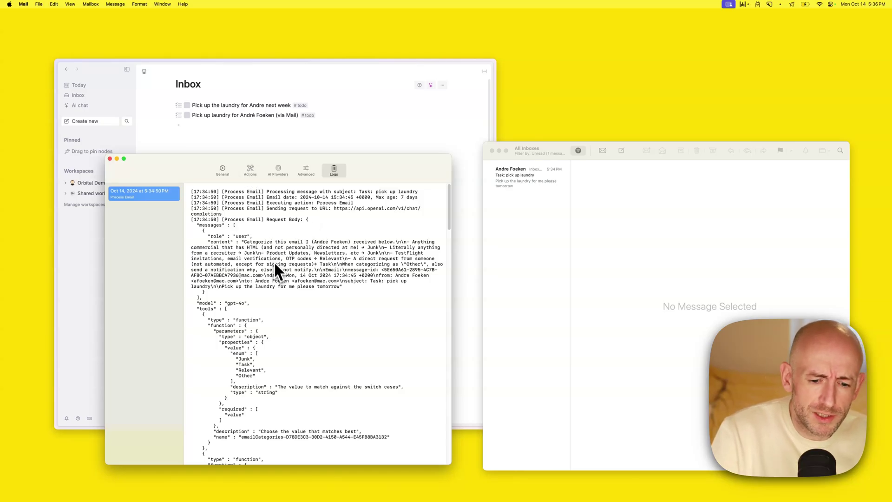
left_click(251, 173)
Open Process Email and highlight 'Task' in its prompt's rule for direct personal requests
left_click(139, 194)
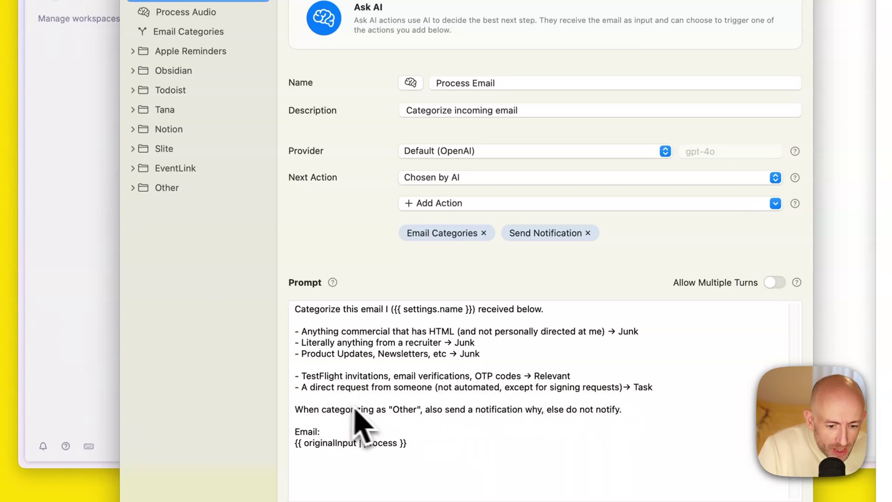
double_click(640, 386)
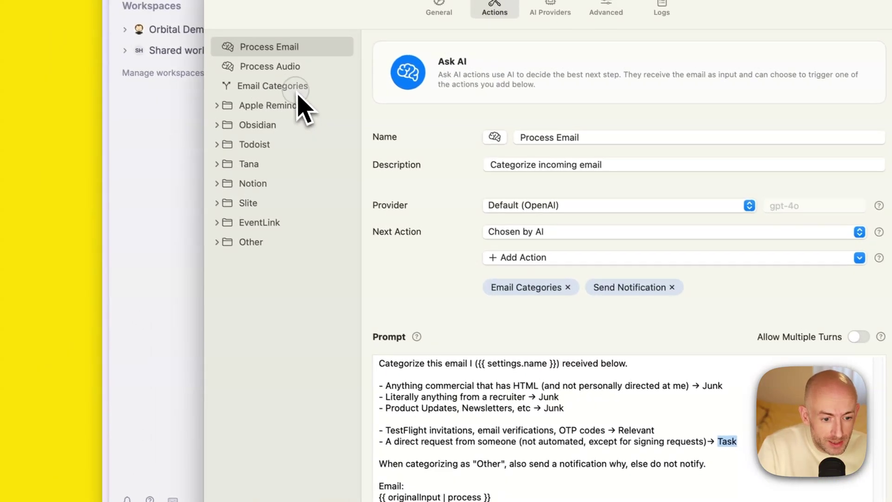
Open Email Categories and expand the Tana folder to reveal its three actions
left_click(200, 31)
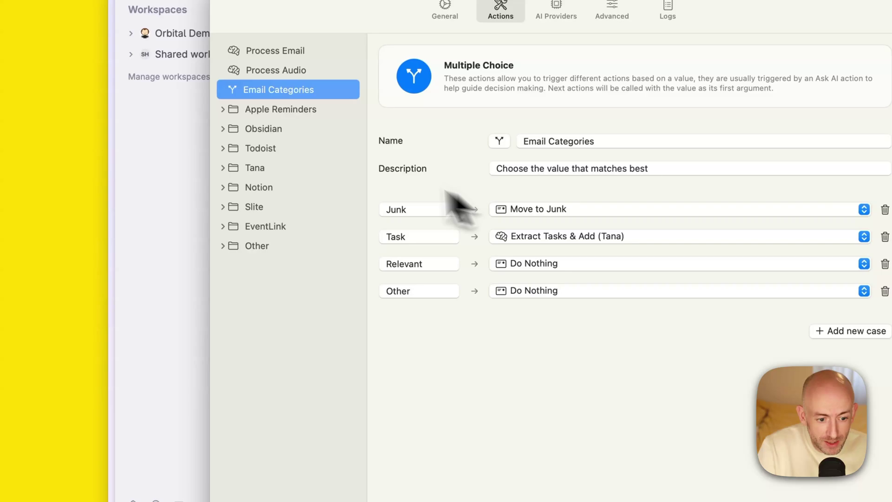
left_click(226, 171)
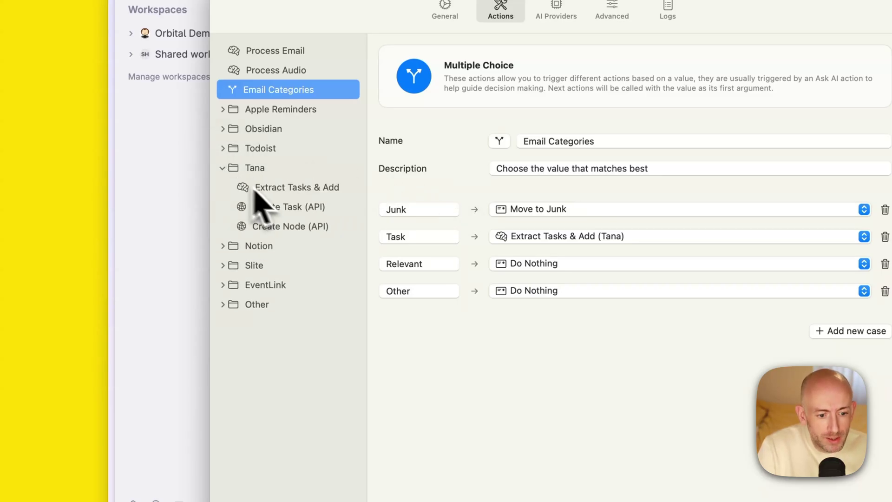
Read through the Extract Tasks & Add (Tana) prompt, then go back to Process Email
left_click(296, 192)
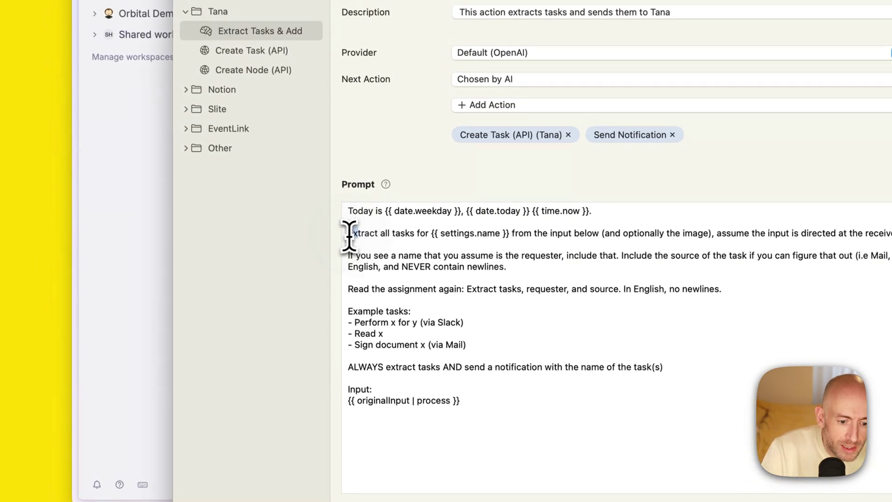
left_click_drag(350, 234, 419, 234)
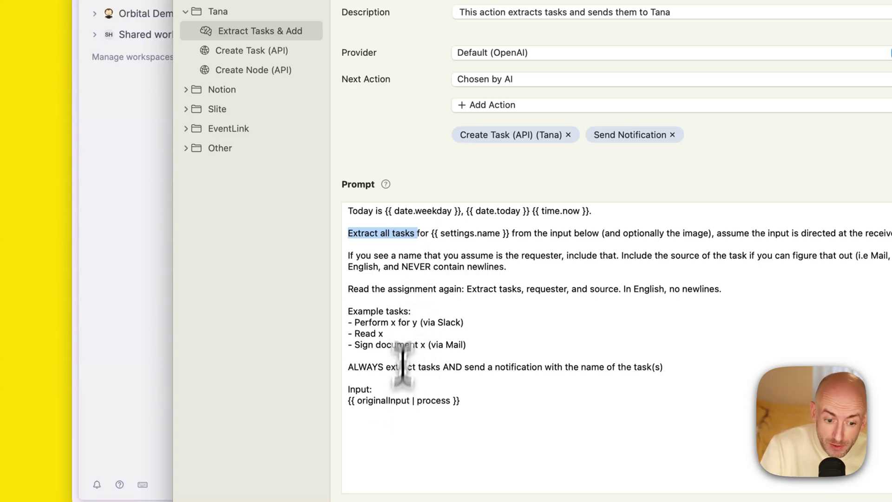
left_click(417, 255)
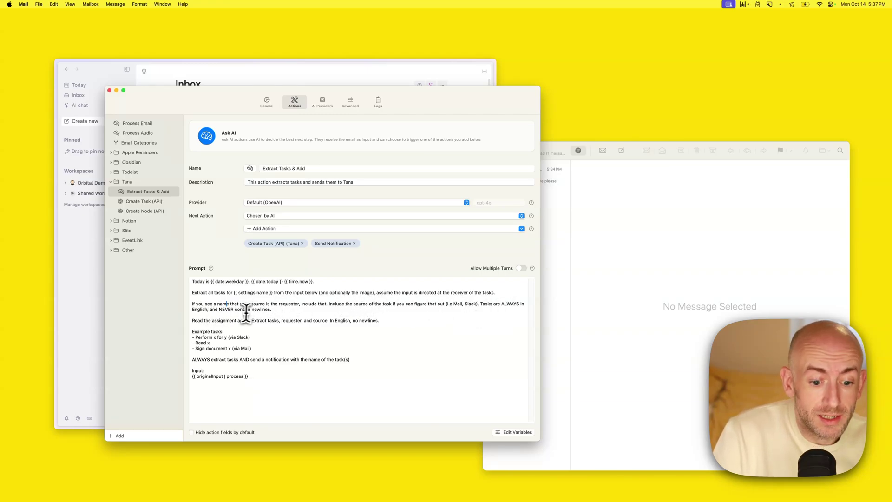
left_click_drag(272, 309, 211, 309)
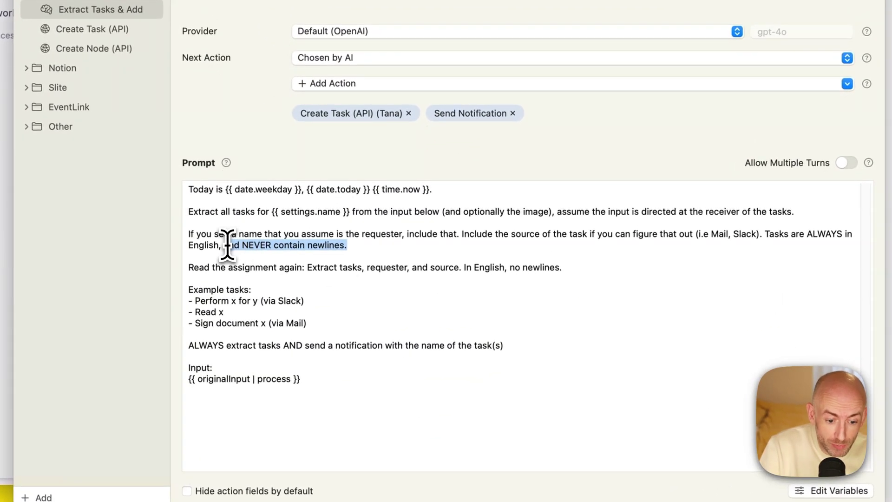
left_click(420, 263)
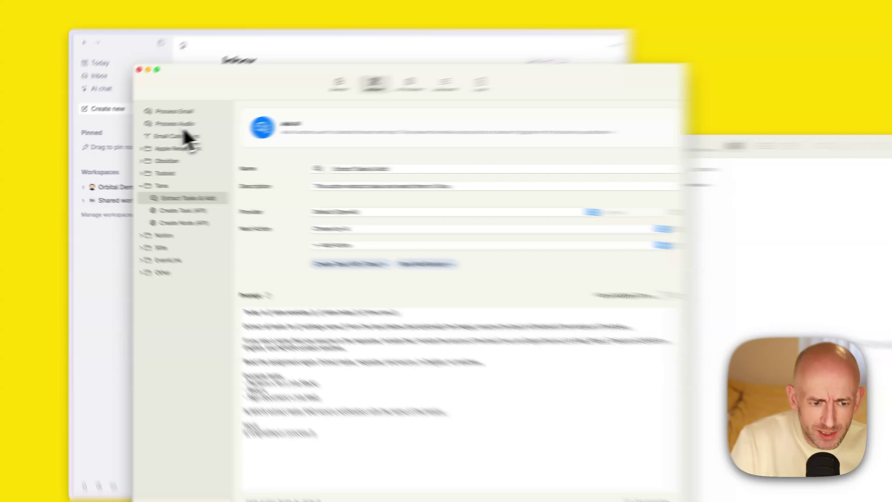
left_click(136, 123)
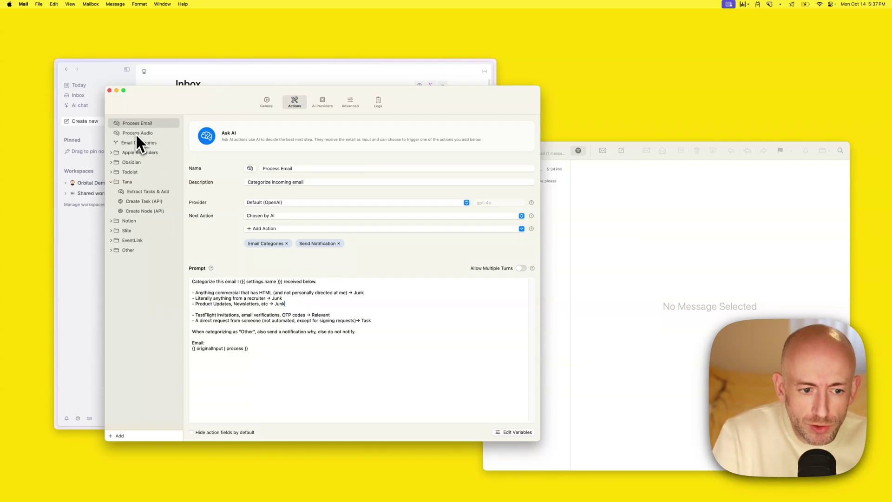
Check the General audio settings, then go back to the Actions list
left_click(269, 99)
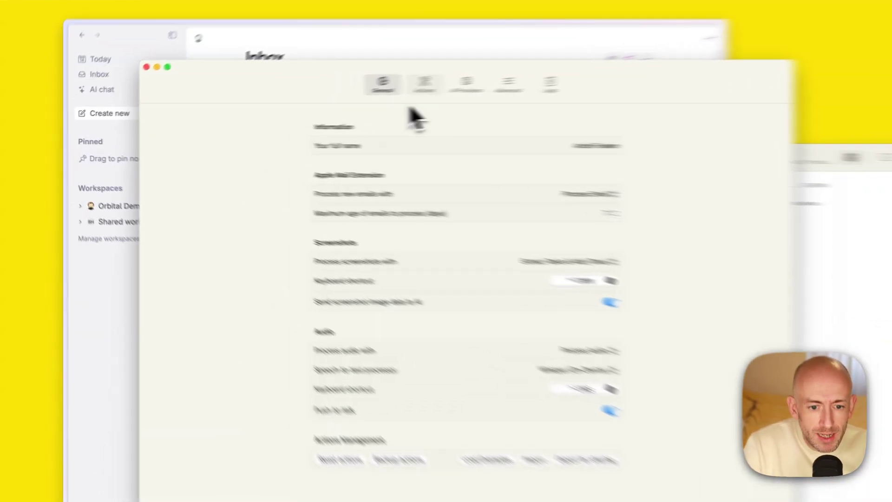
left_click(295, 103)
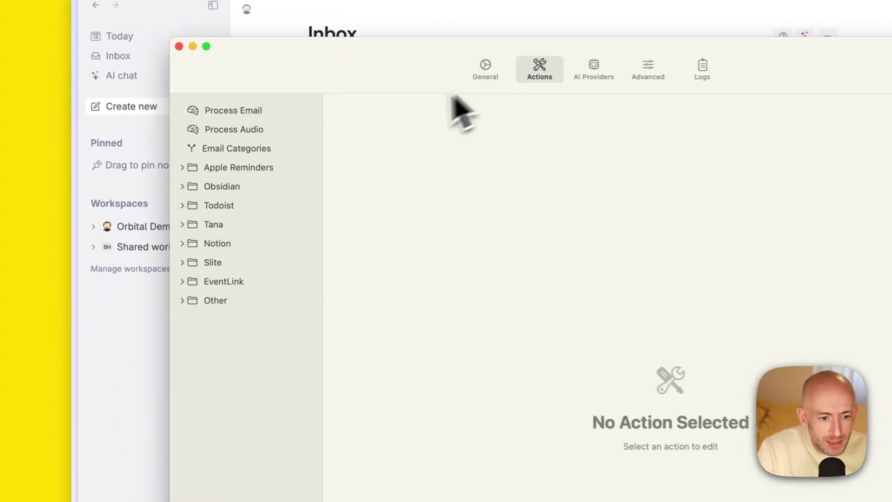
Open the Process Audio action and widen its settings panel
left_click(260, 129)
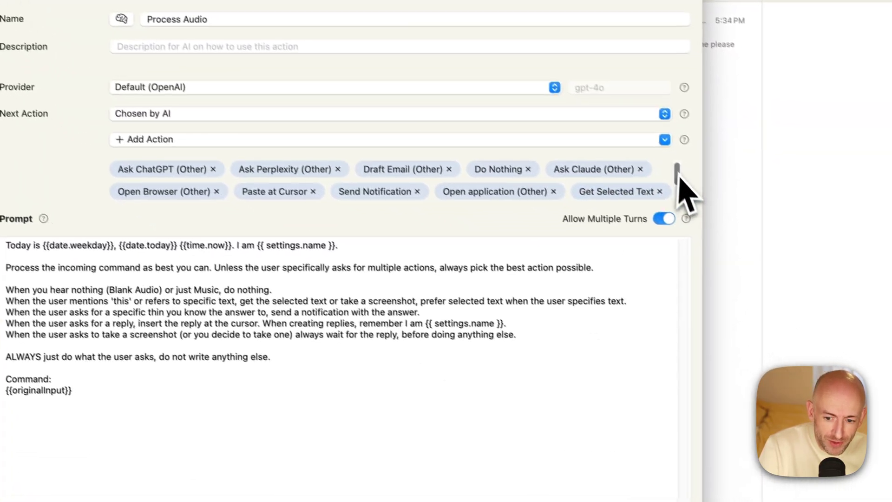
scroll(749, 260, "down", 2)
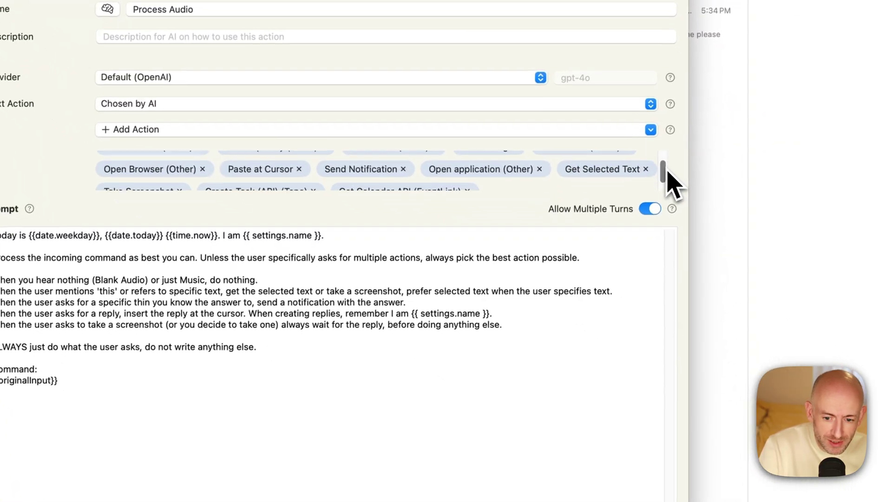
scroll(668, 169, "up", 2)
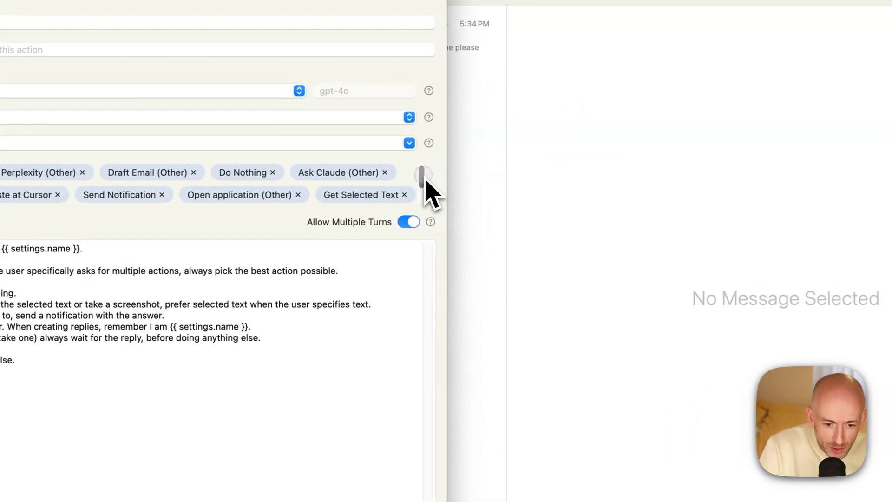
scroll(797, 139, "down", 1)
scroll(422, 186, "down", 1)
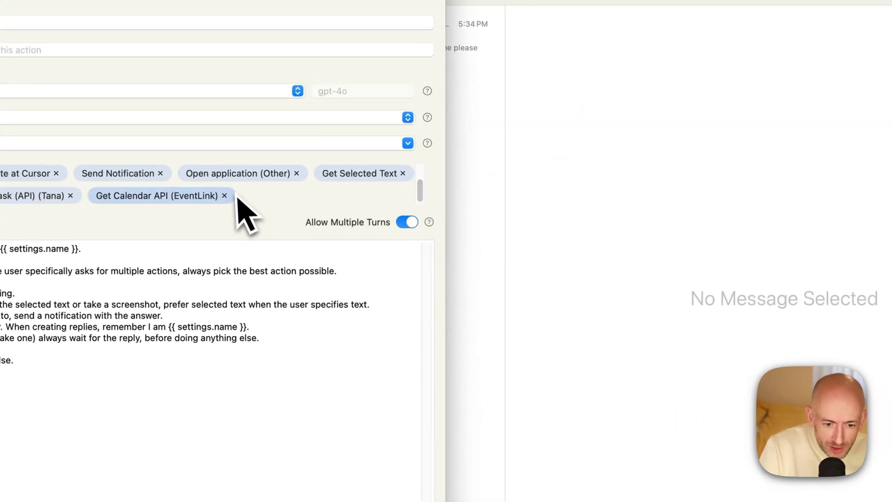
left_click_drag(446, 286, 657, 287)
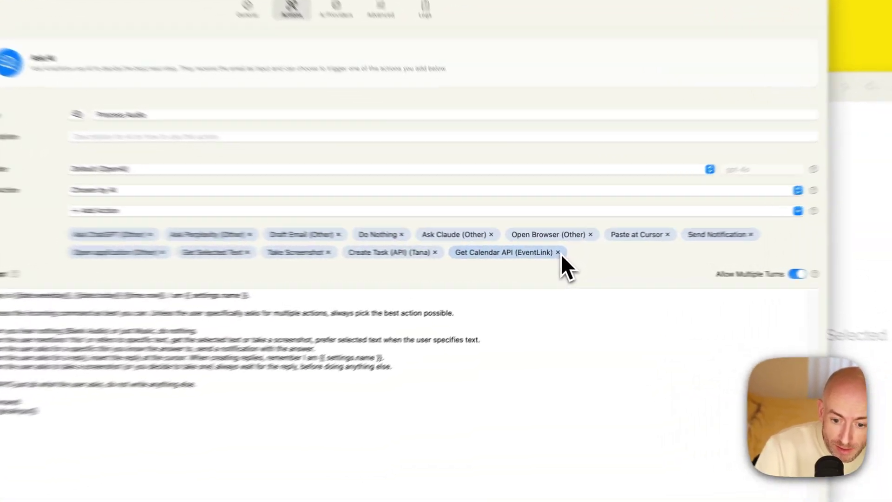
Remove Get Calendar API (EventLink) and Create Task (API) (Tana) from Process Audio's next actions
left_click(552, 254)
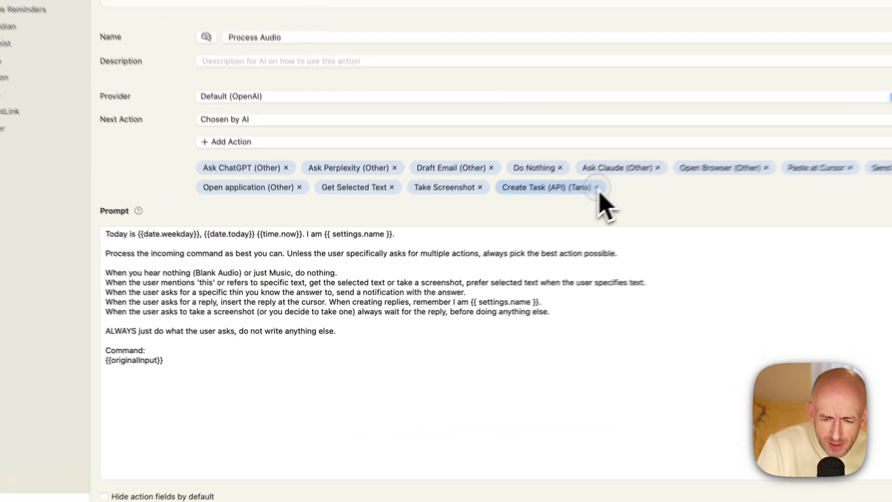
left_click(474, 255)
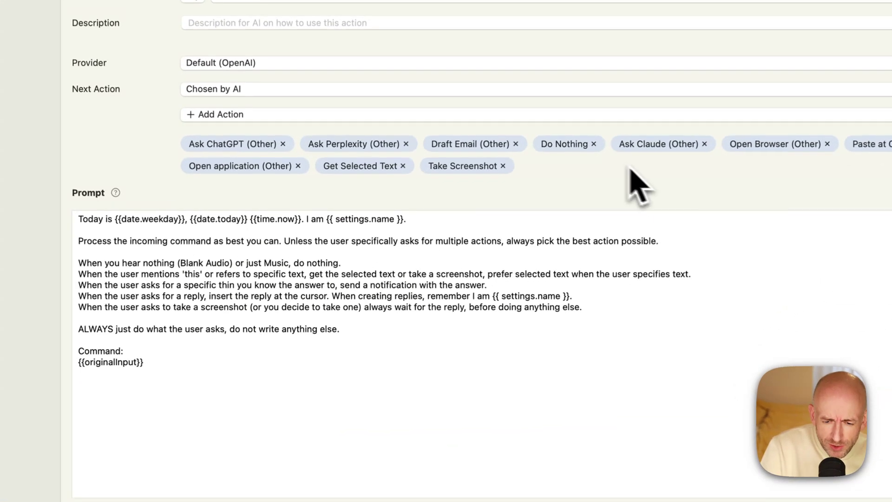
left_click(255, 87)
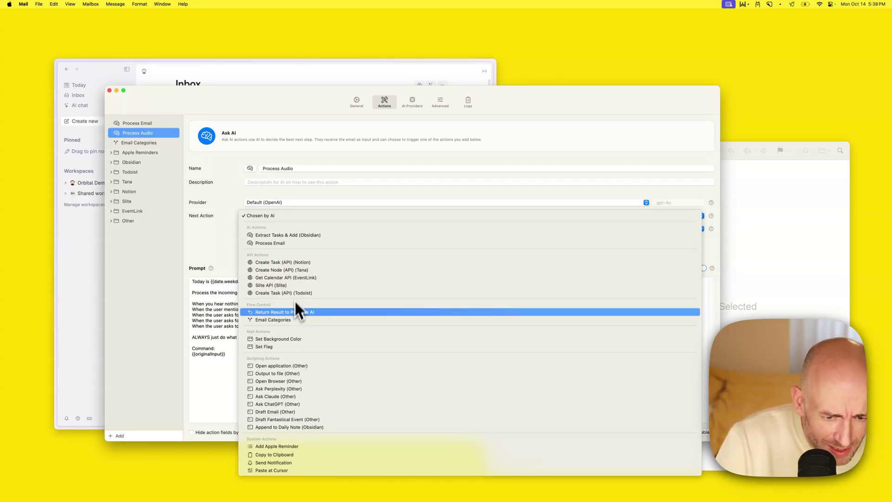
Add Create Task (API) (Tana) back to Process Audio's next actions
left_click(227, 256)
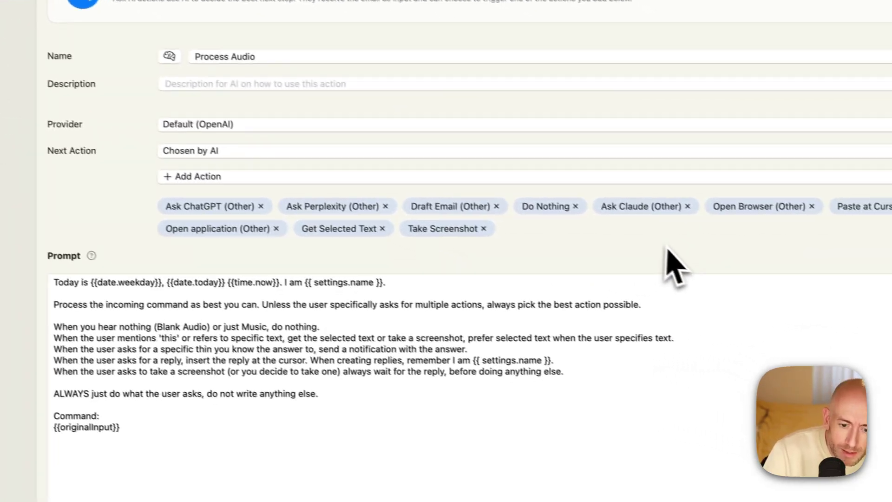
left_click(298, 173)
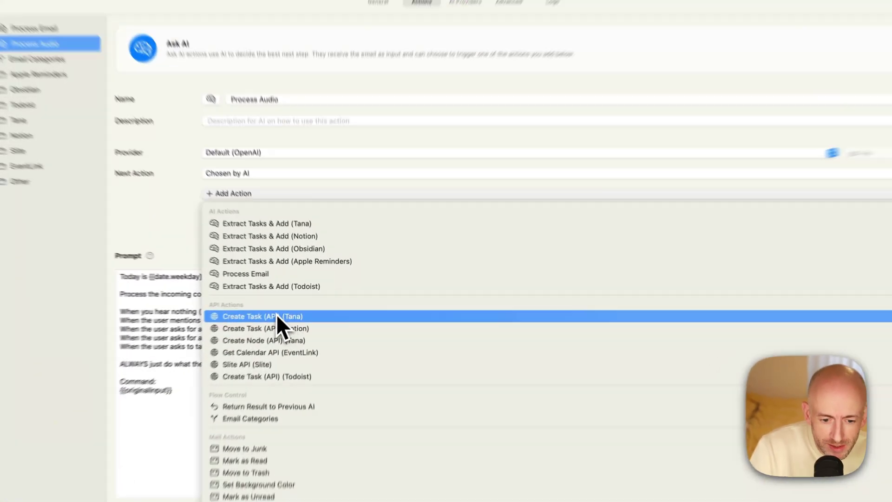
key("Escape")
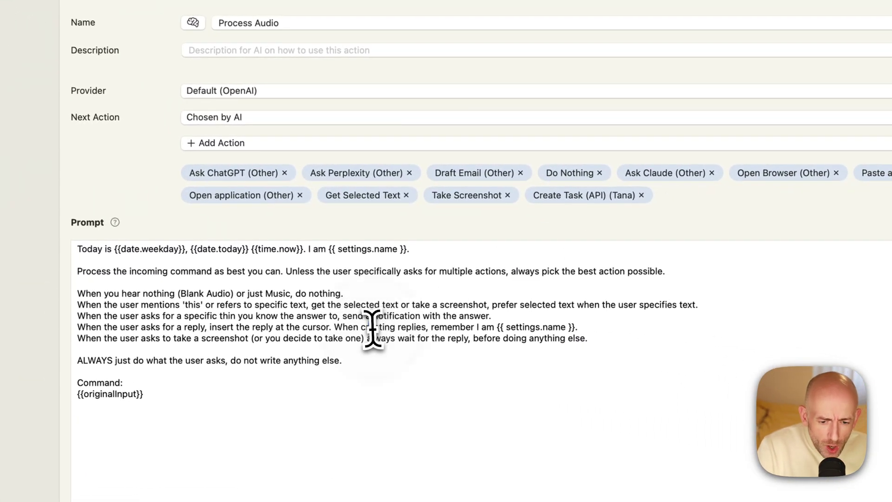
left_click(369, 326)
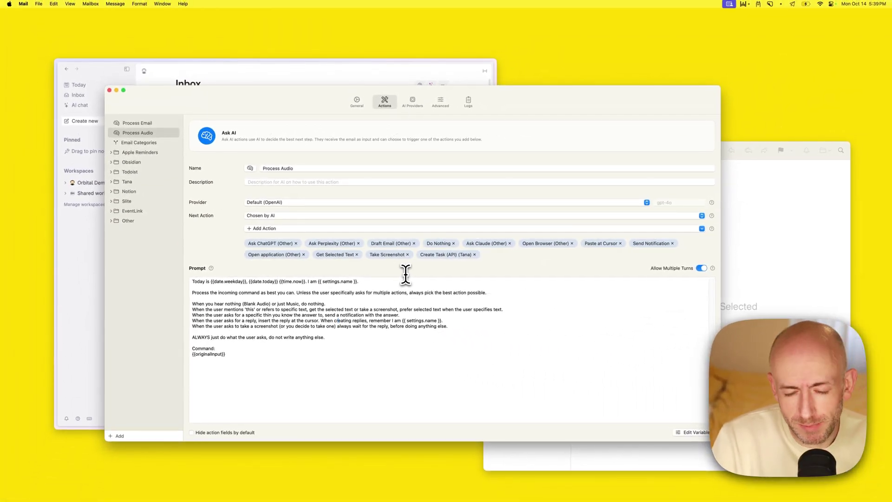
Use the voice shortcut to add a Tana todo: pick up the laundry on 2024-10-15
left_click(83, 279)
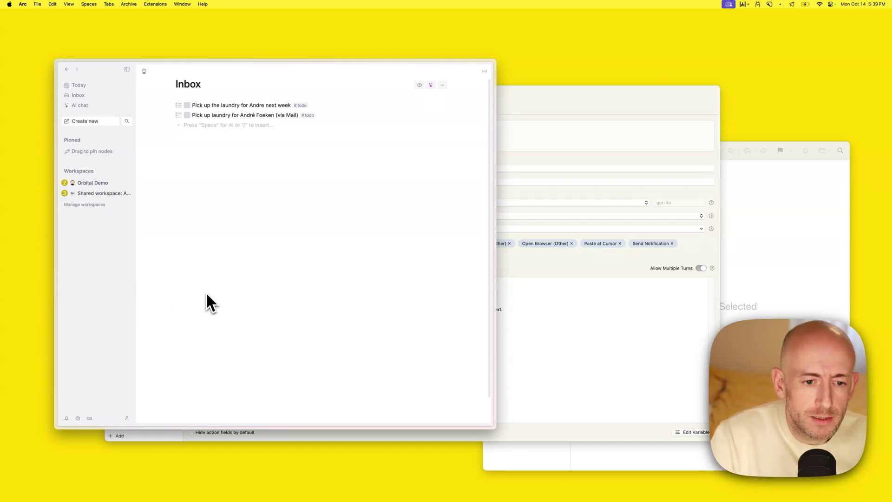
key("super+s")
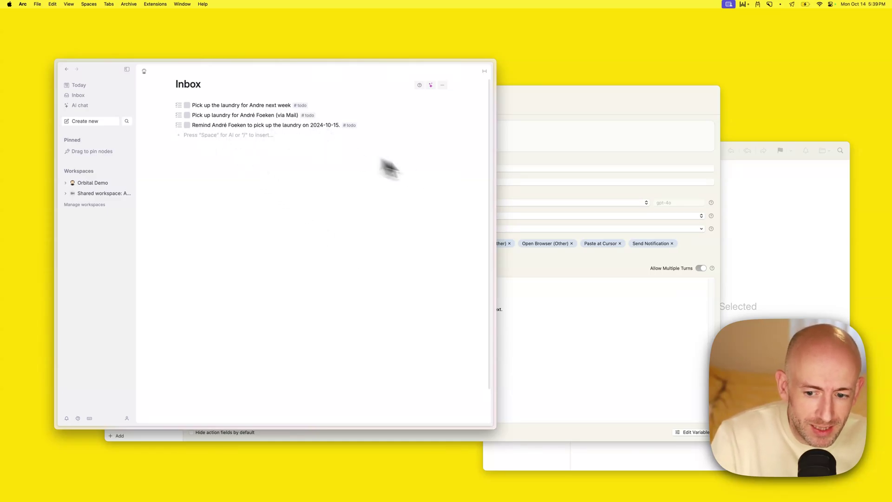
left_click(542, 257)
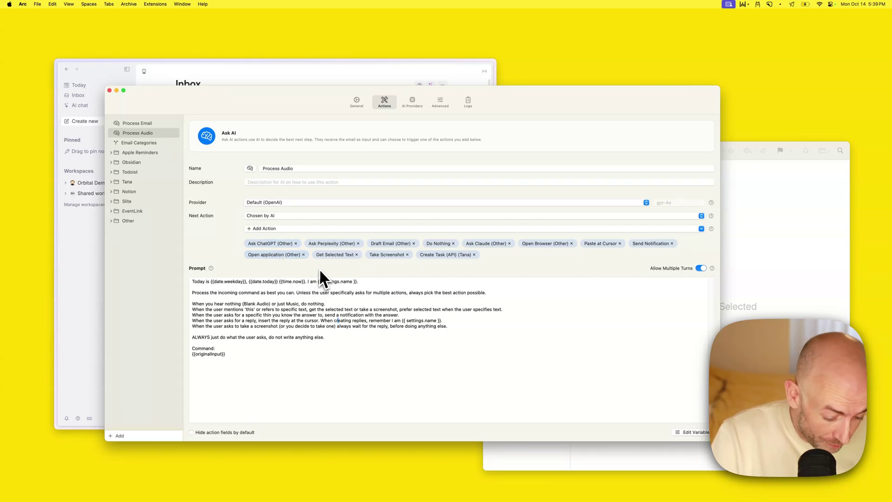
Dictate a request to draft an email asking Mom to pick up the flowers tomorrow
key("super+s")
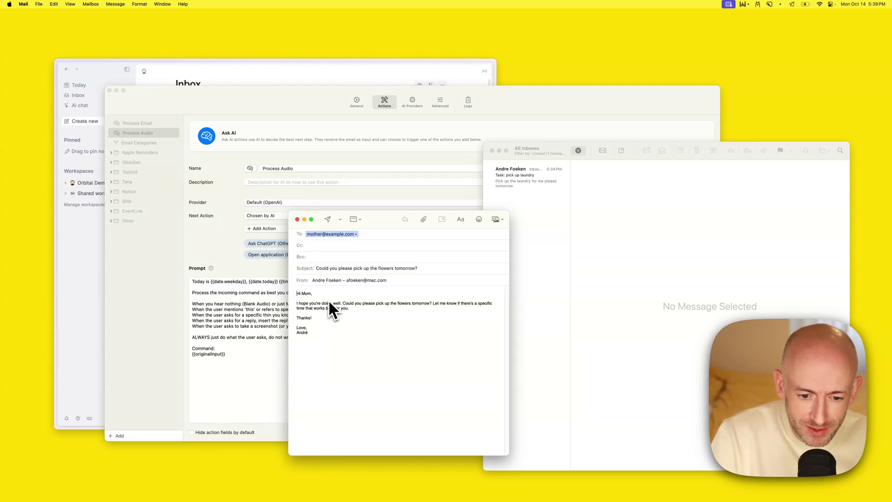
Close the flowers email draft without saving it
left_click(297, 219)
left_click(398, 361)
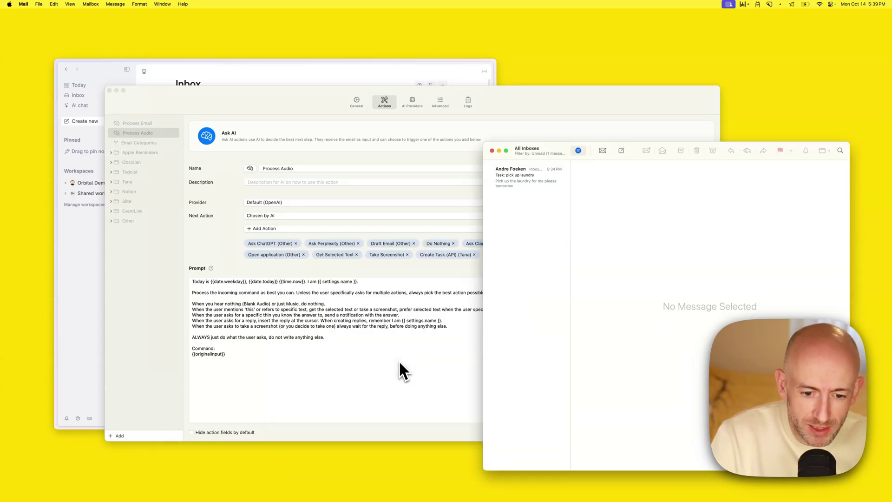
left_click(357, 281)
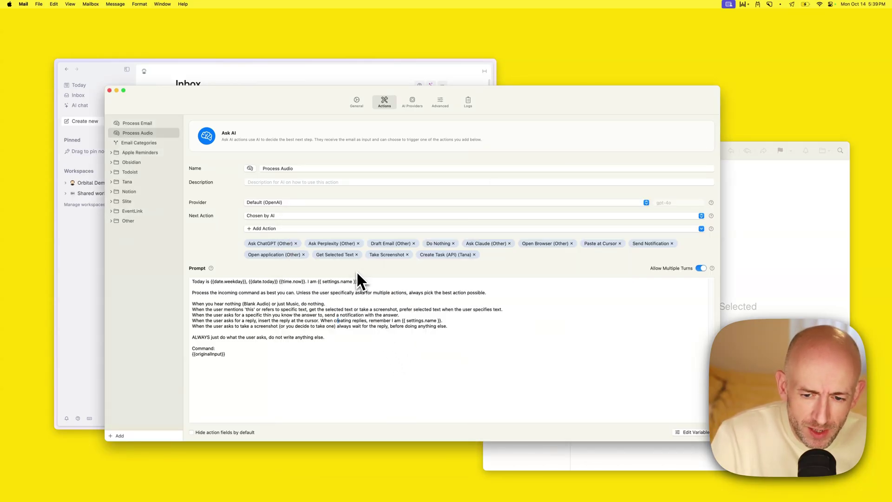
Browse the AI Providers and Actions settings, ending on the General settings
left_click(413, 106)
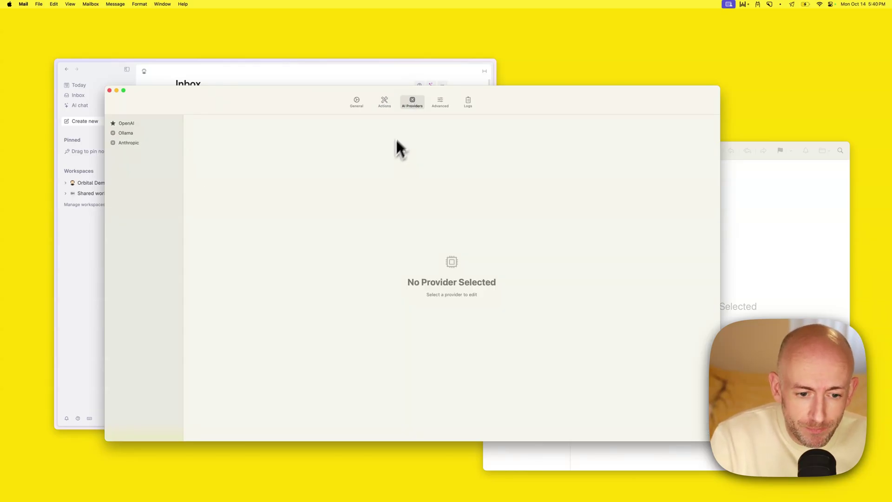
left_click(384, 102)
left_click(357, 103)
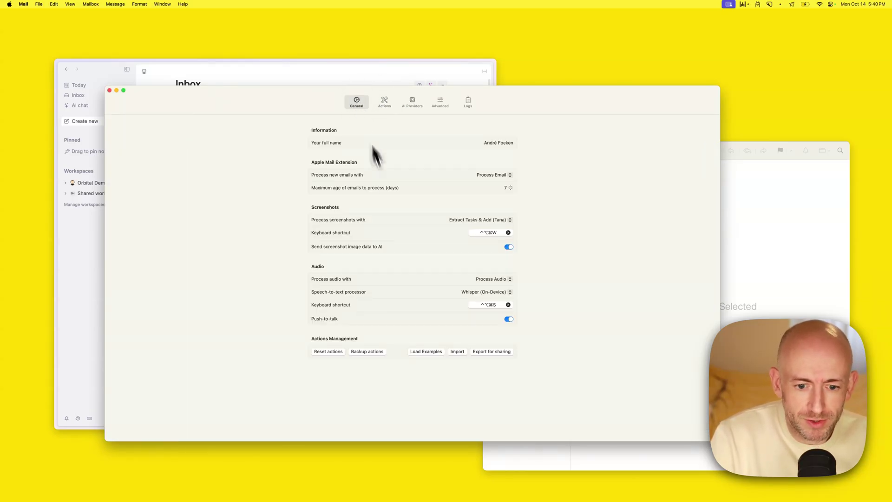